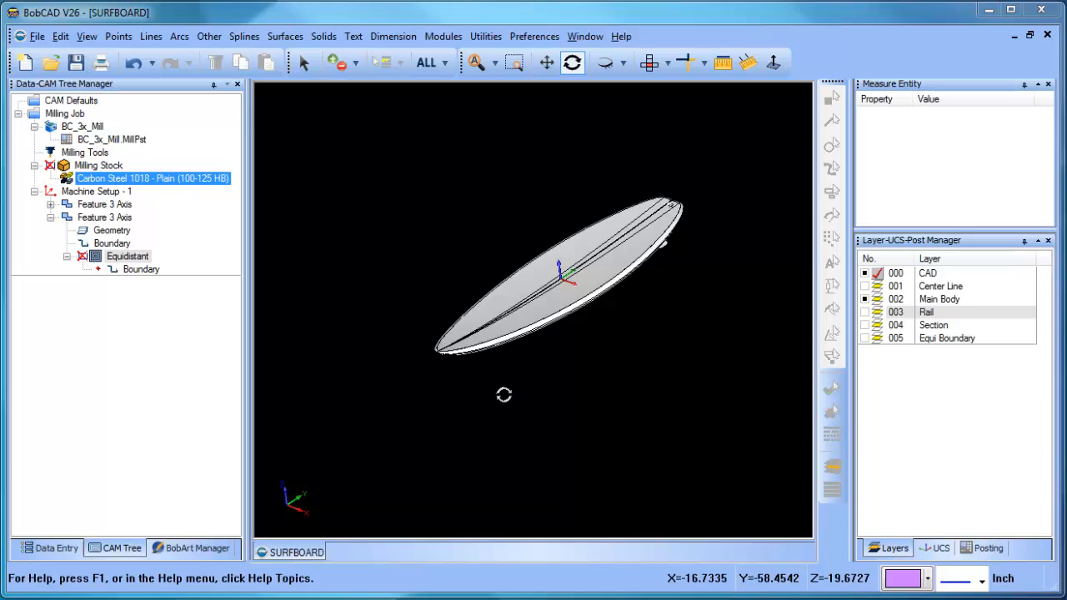
- Examine the surfboard model from several angles, including its deck, rail and fins
{"action": "mouse_move", "coordinate": [600, 321]}
{"action": "left_mouse_down"}
{"action": "mouse_move", "coordinate": [600, 292]}
{"action": "mouse_move", "coordinate": [600, 336]}
{"action": "mouse_move", "coordinate": [598, 320]}
{"action": "left_mouse_up"}
{"action": "scroll", "coordinate": [603, 315], "scroll_direction": "up", "scroll_amount": 3}
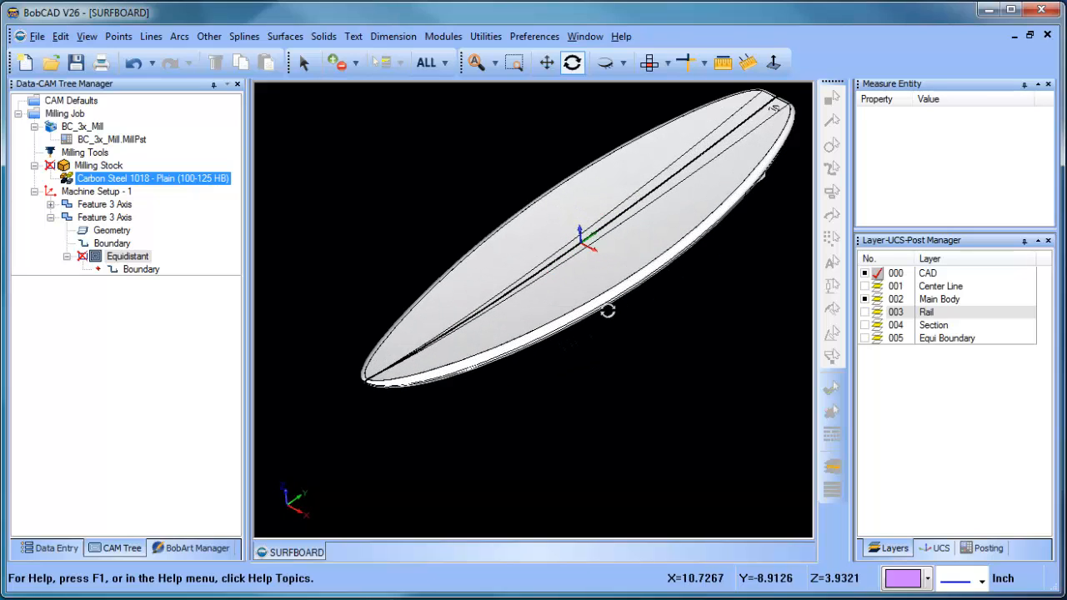
{"action": "middle_click_drag", "start_coordinate": [631, 286], "coordinate": [586, 345]}
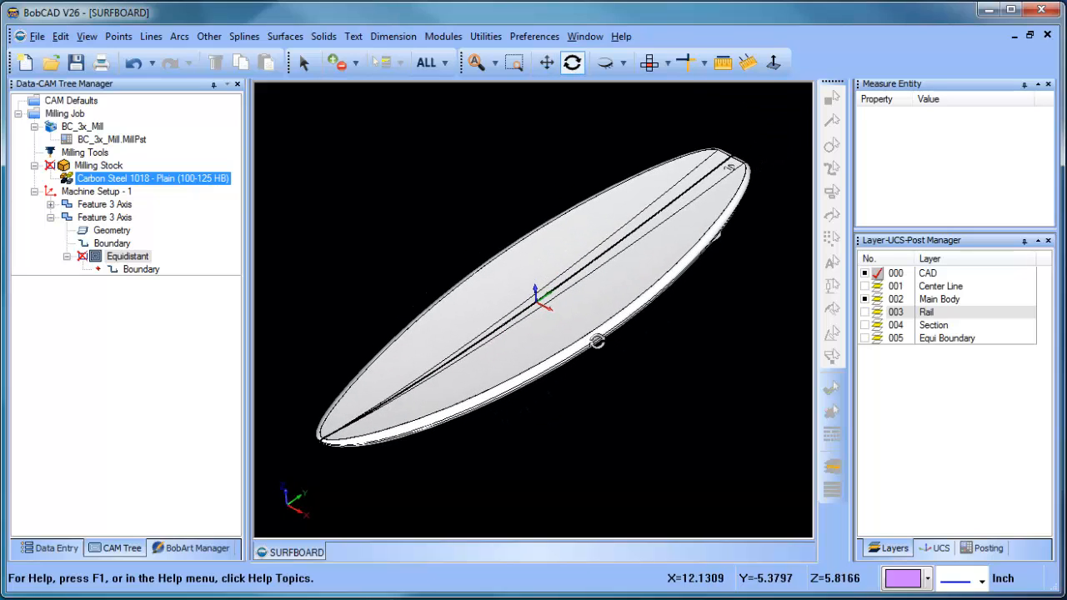
{"action": "left_click_drag", "start_coordinate": [629, 340], "coordinate": [589, 305]}
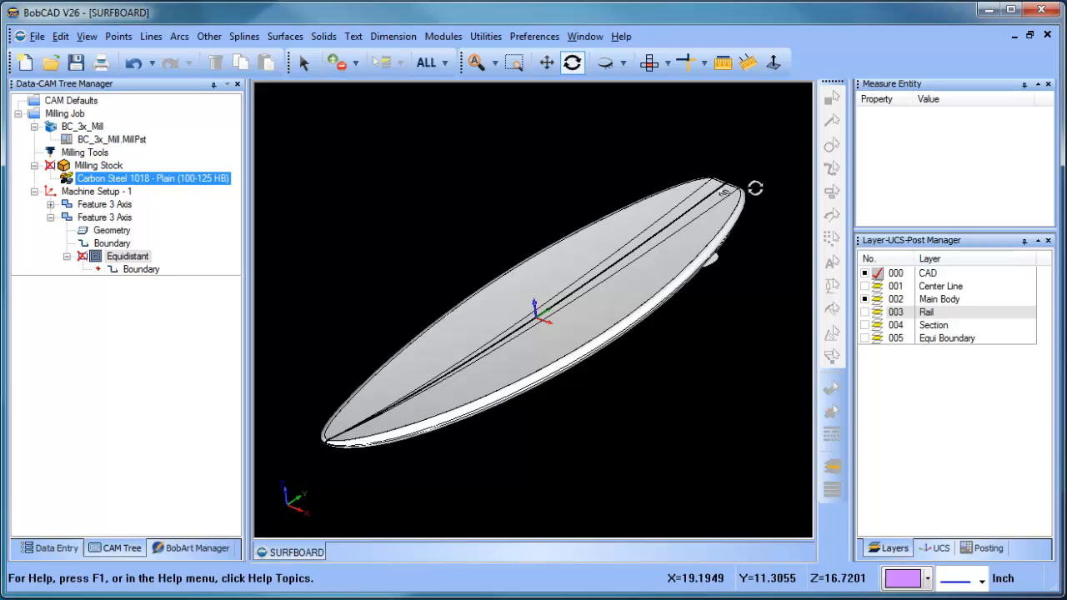
{"action": "left_click_drag", "start_coordinate": [757, 280], "coordinate": [589, 211]}
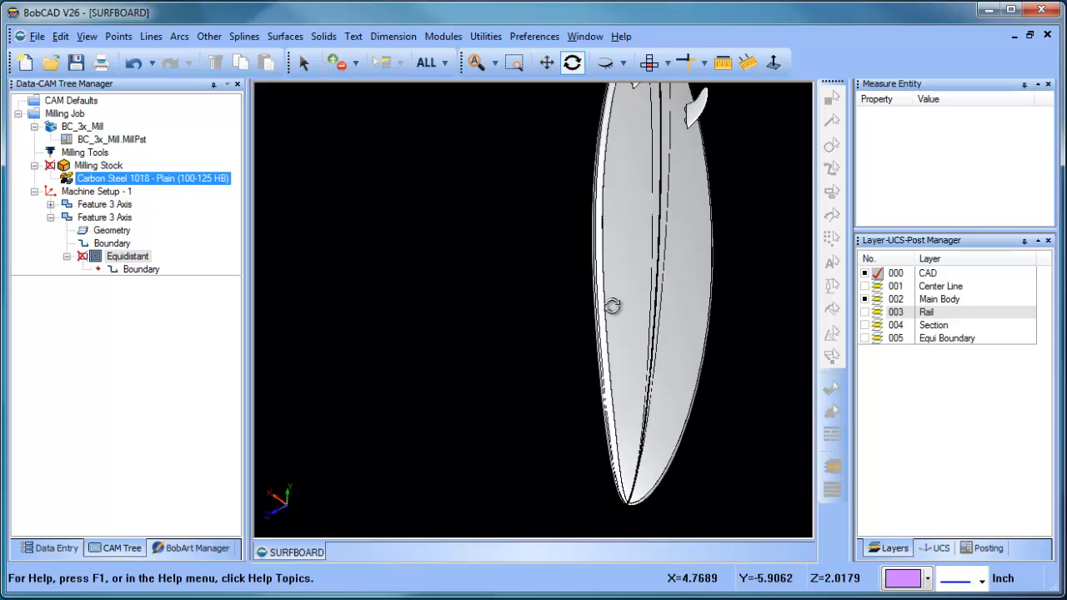
{"action": "left_click_drag", "start_coordinate": [615, 177], "coordinate": [731, 239]}
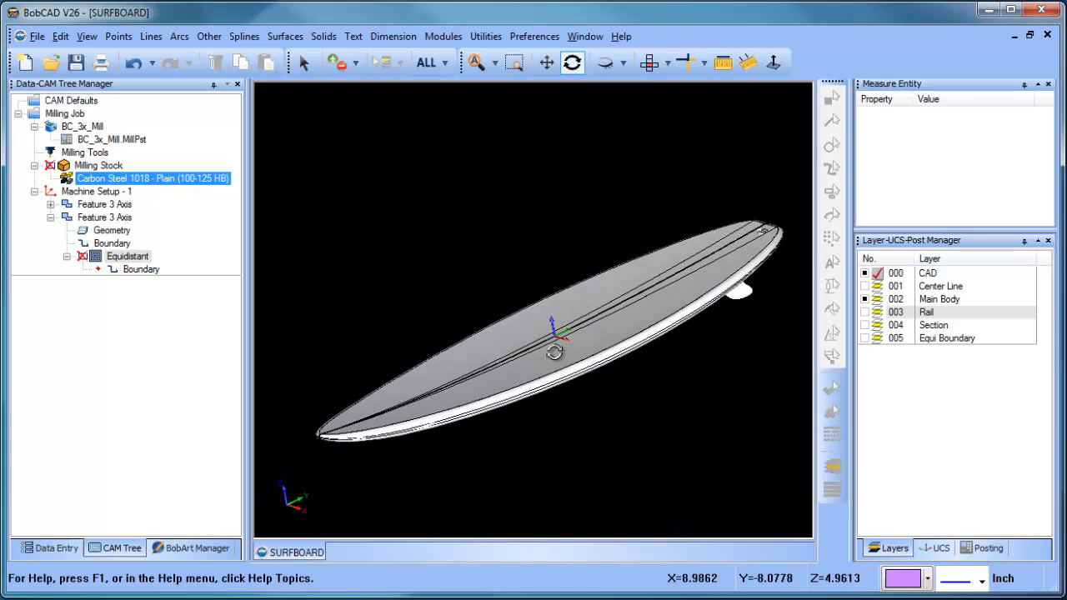
{"action": "scroll", "coordinate": [625, 379], "scroll_direction": "down", "scroll_amount": 2}
{"action": "left_click_drag", "start_coordinate": [626, 378], "coordinate": [651, 358]}
- Unblank the milling stock so it is displayed around the surfboard
{"action": "left_click", "coordinate": [98, 165]}
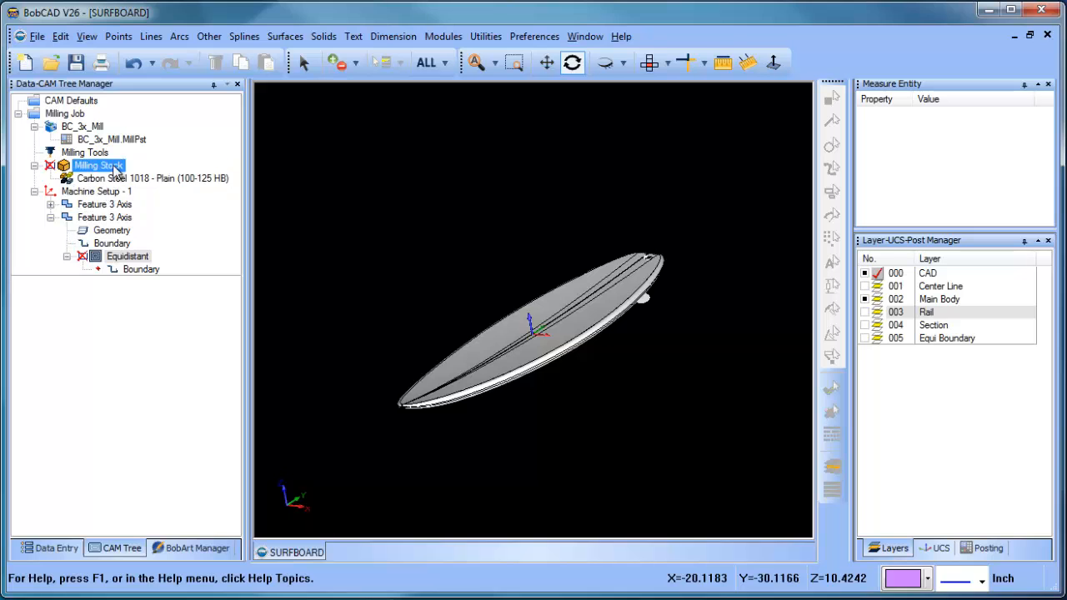
{"action": "right_click", "coordinate": [116, 169]}
{"action": "left_click", "coordinate": [171, 238]}
{"action": "left_click_drag", "start_coordinate": [519, 362], "coordinate": [540, 327]}
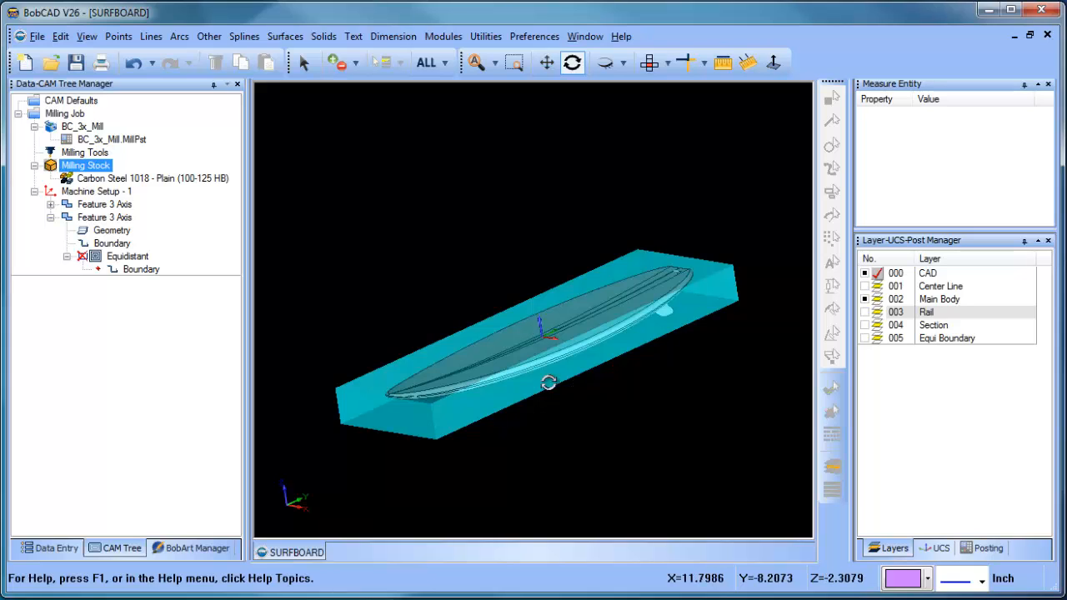
- Collapse the second 3-axis feature under Machine Setup - 1 and expand the first one to reveal its Pencil operation
{"action": "left_click", "coordinate": [89, 193]}
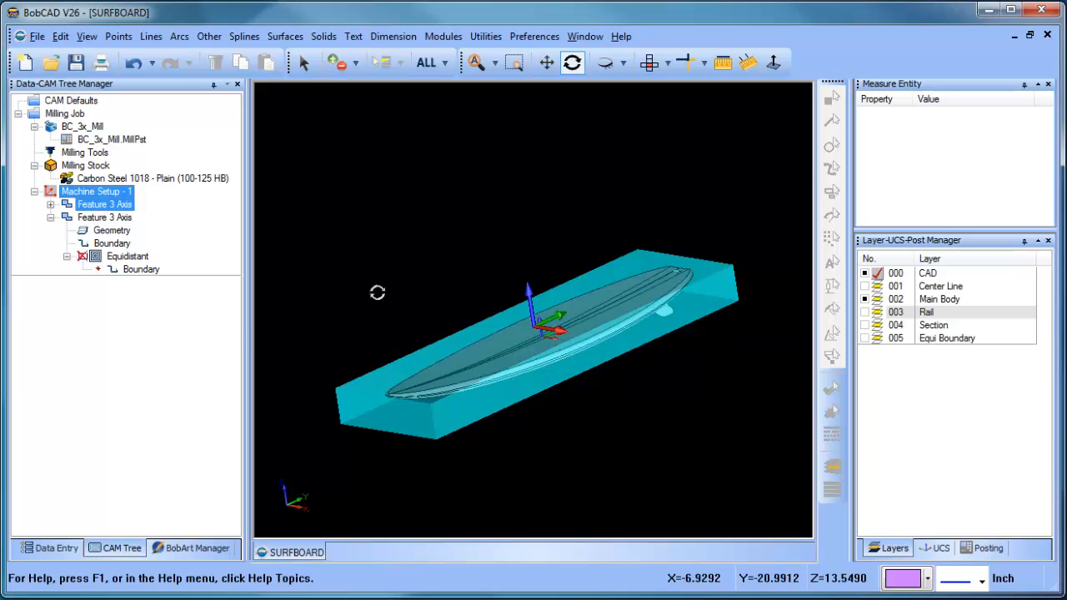
{"action": "left_click", "coordinate": [127, 256]}
{"action": "left_click", "coordinate": [66, 217]}
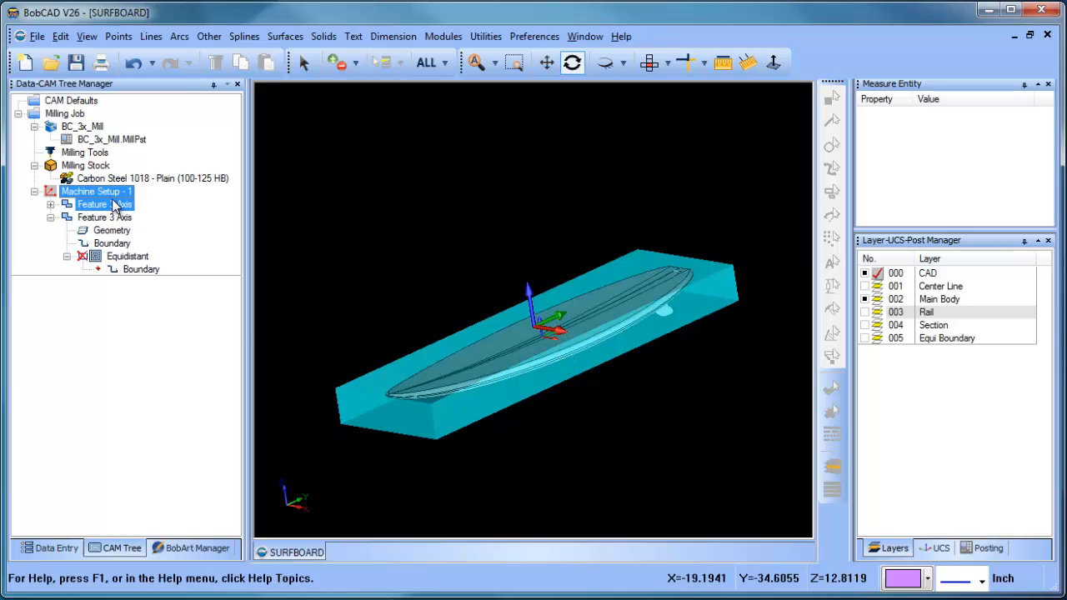
{"action": "left_click", "coordinate": [52, 217]}
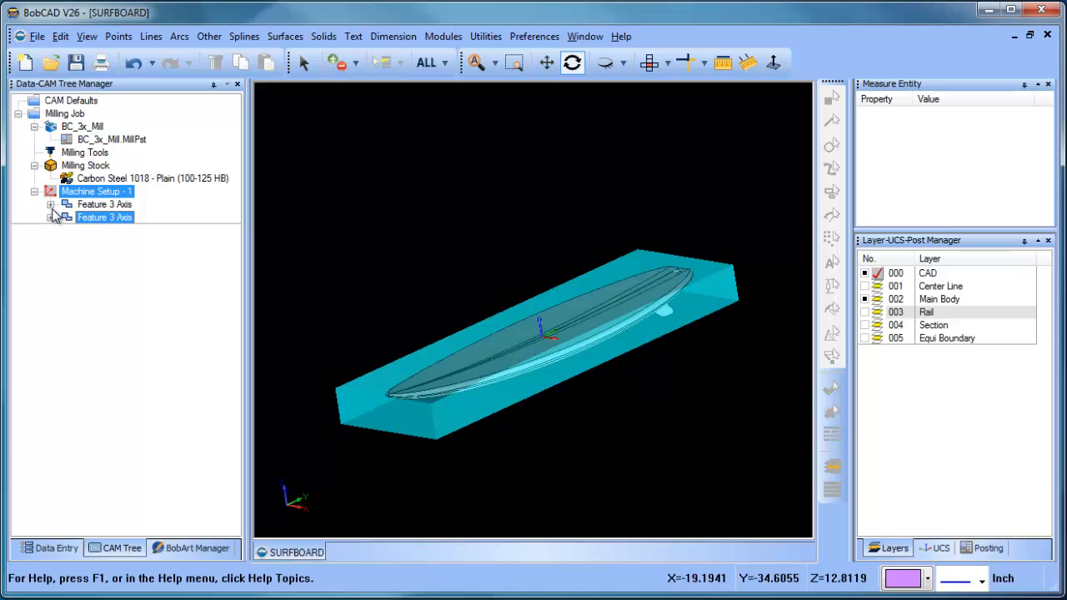
{"action": "left_click", "coordinate": [51, 204]}
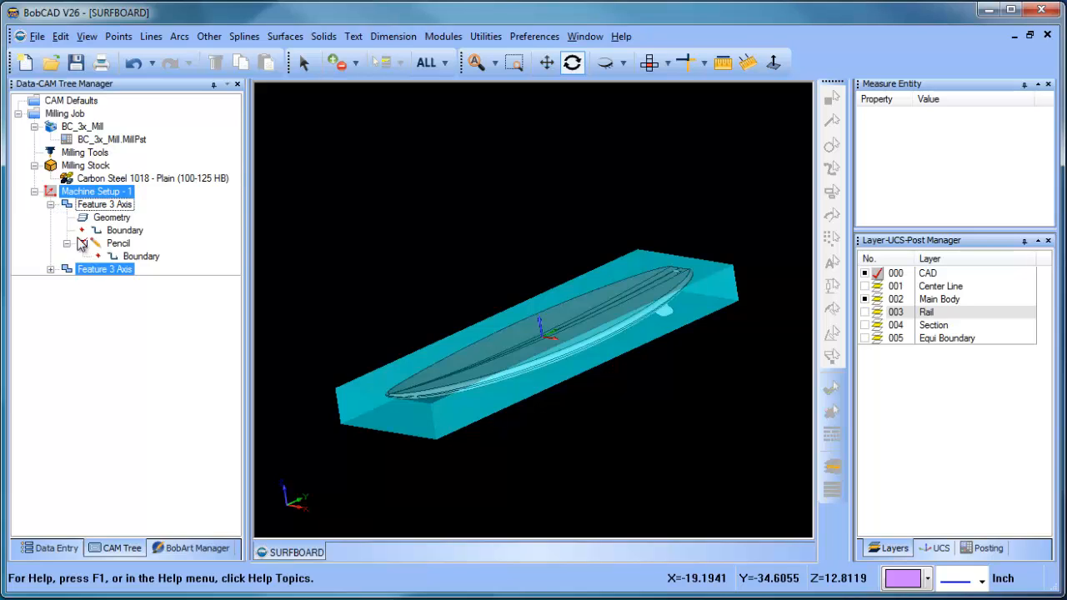
{"action": "left_click_drag", "start_coordinate": [569, 316], "coordinate": [618, 324]}
- Unblank the toolpath of the Pencil operation in the first 3-axis feature
{"action": "left_click", "coordinate": [119, 243]}
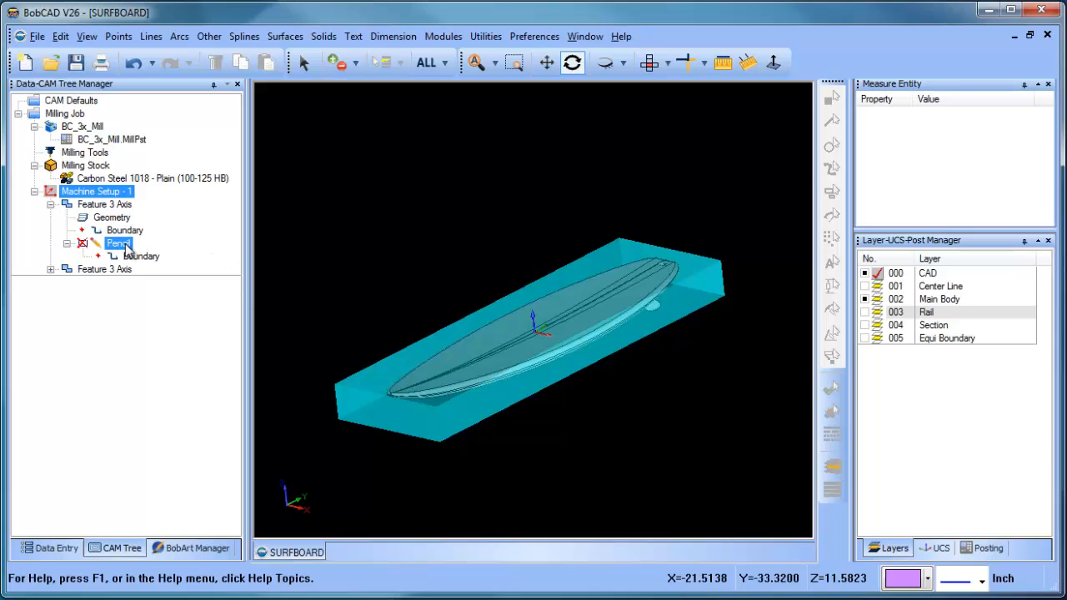
{"action": "right_click", "coordinate": [127, 248]}
{"action": "left_click", "coordinate": [195, 339]}
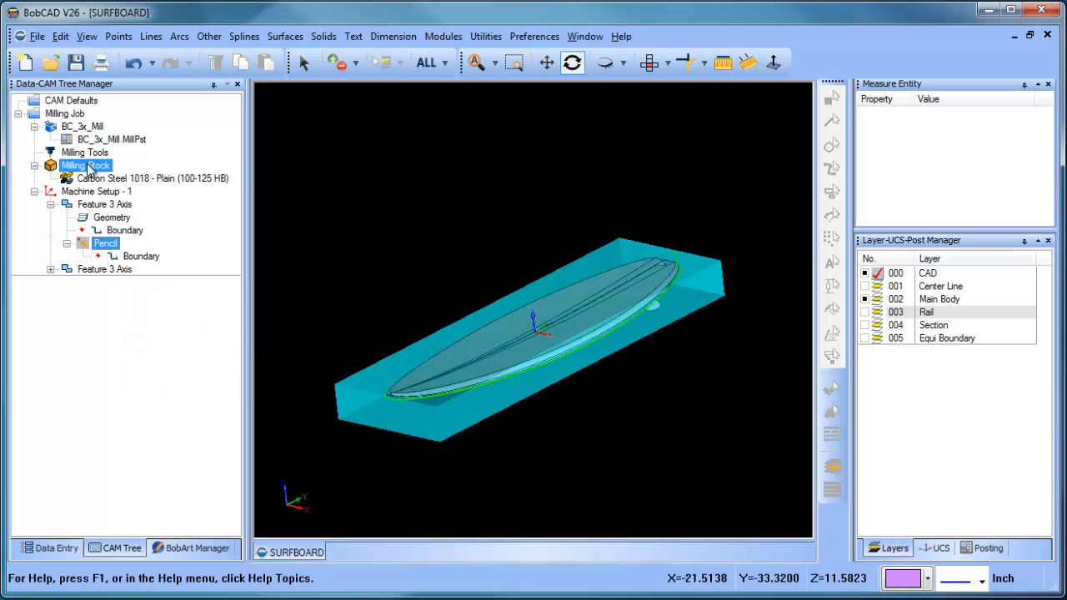
- Increase the transparency of the milling stock
{"action": "right_click", "coordinate": [88, 165]}
{"action": "left_click", "coordinate": [143, 219]}
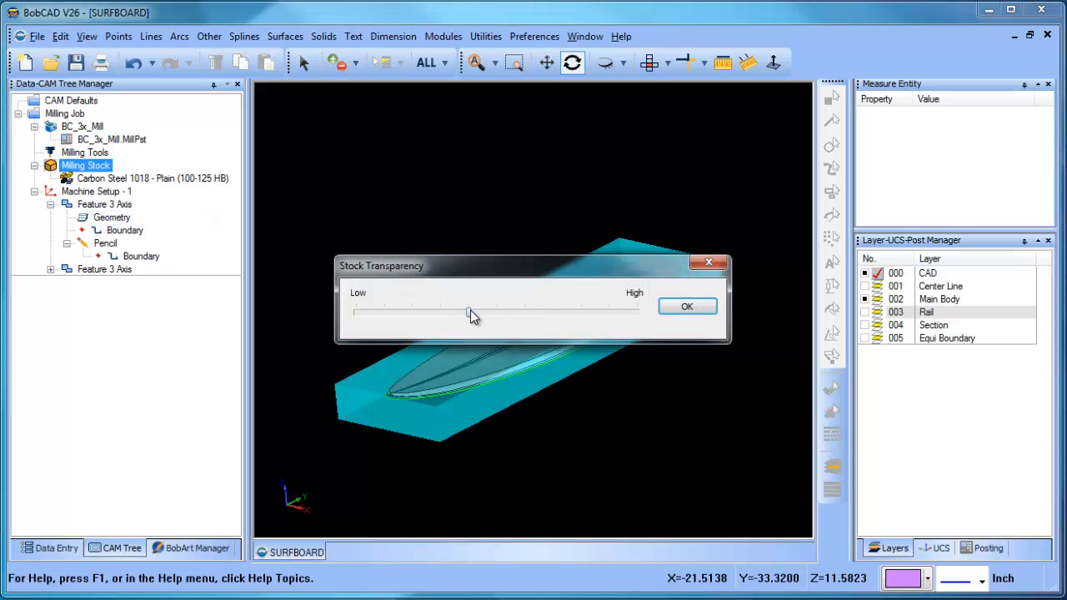
{"action": "left_click", "coordinate": [667, 313]}
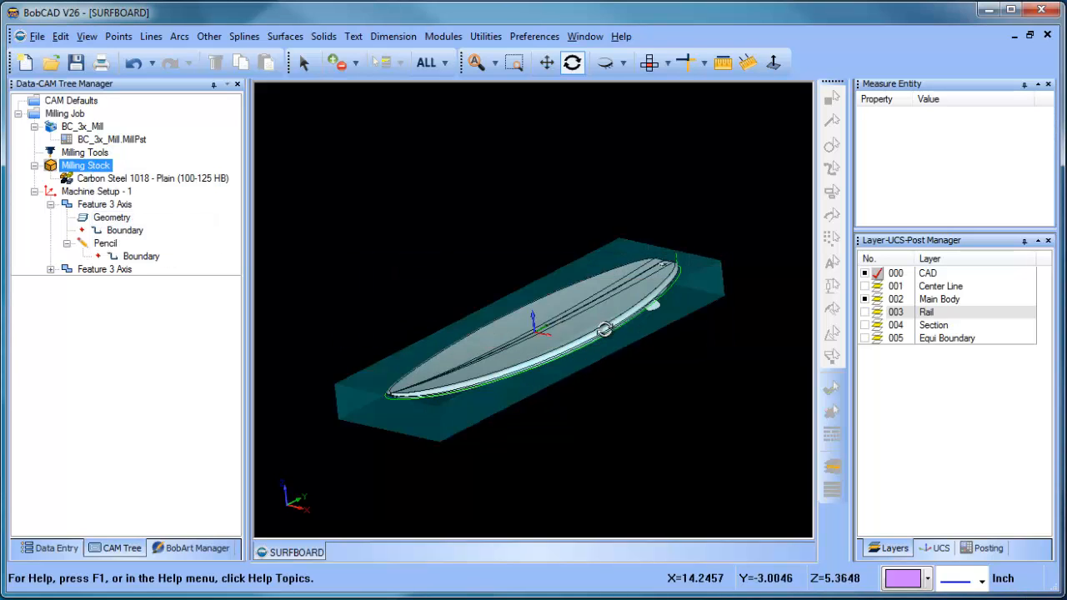
{"action": "left_click_drag", "start_coordinate": [608, 333], "coordinate": [560, 390]}
{"action": "middle_click_drag", "start_coordinate": [596, 405], "coordinate": [628, 286]}
- Blank the milling stock so only the surfboard and its pencil toolpath are shown
{"action": "right_click", "coordinate": [89, 171]}
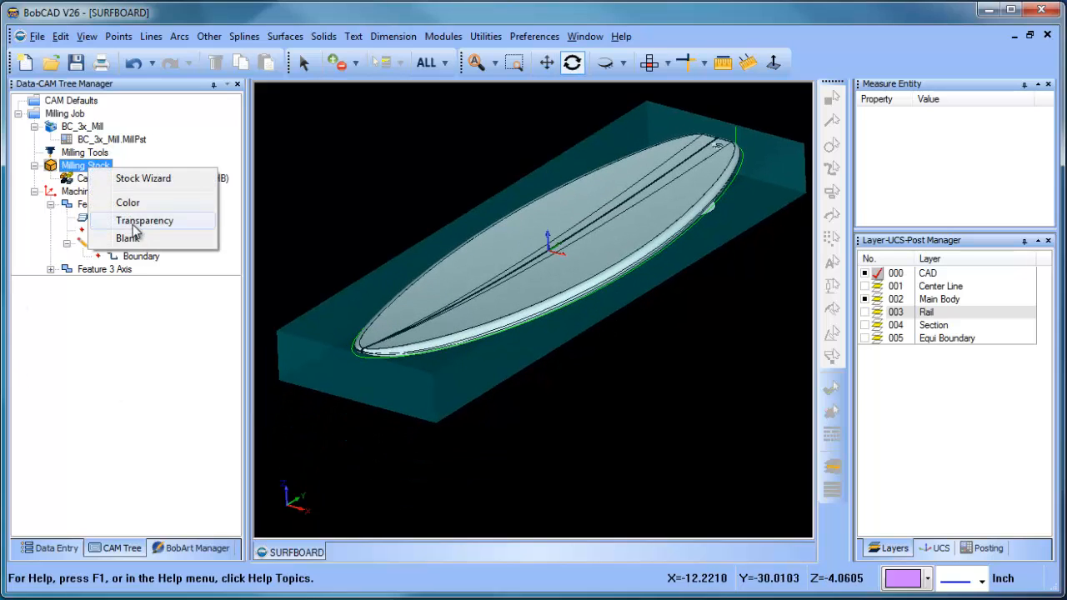
{"action": "left_click", "coordinate": [133, 236]}
{"action": "left_click_drag", "start_coordinate": [575, 325], "coordinate": [619, 114]}
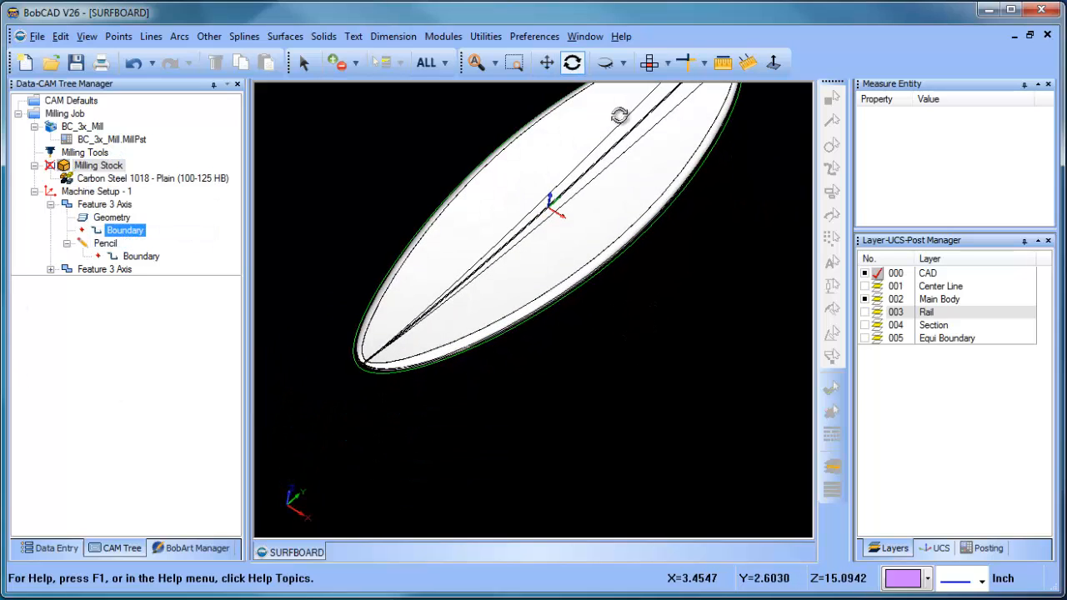
- Turn on the Section layer to display the parting surface around the surfboard's rail and pencil toolpath
{"action": "left_click", "coordinate": [650, 62]}
{"action": "scroll", "coordinate": [526, 372], "scroll_direction": "up", "scroll_amount": 4}
{"action": "left_click_drag", "start_coordinate": [525, 371], "coordinate": [612, 319]}
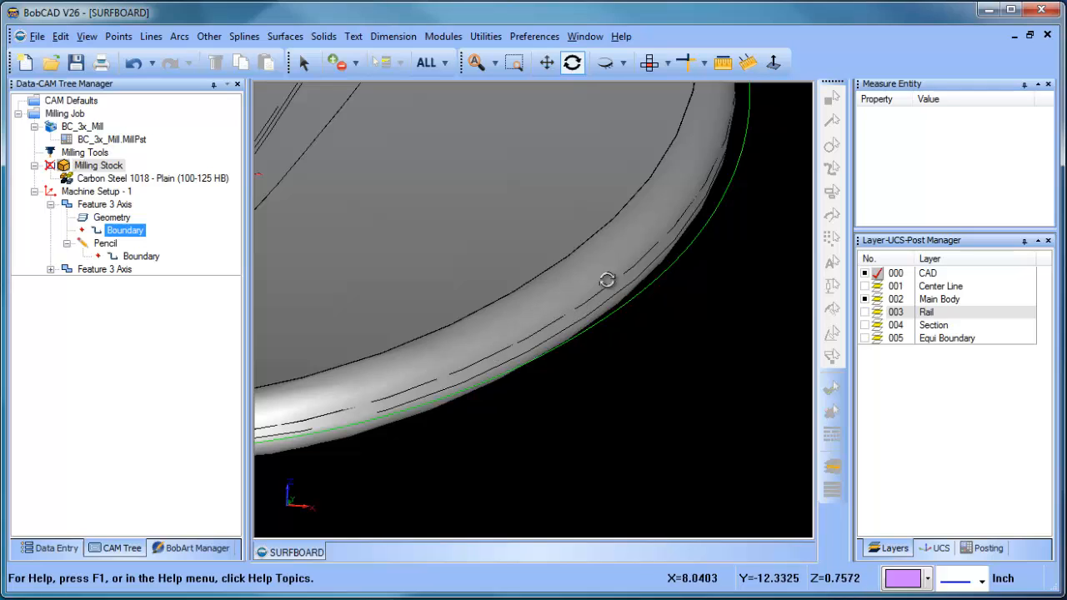
{"action": "left_click", "coordinate": [864, 325]}
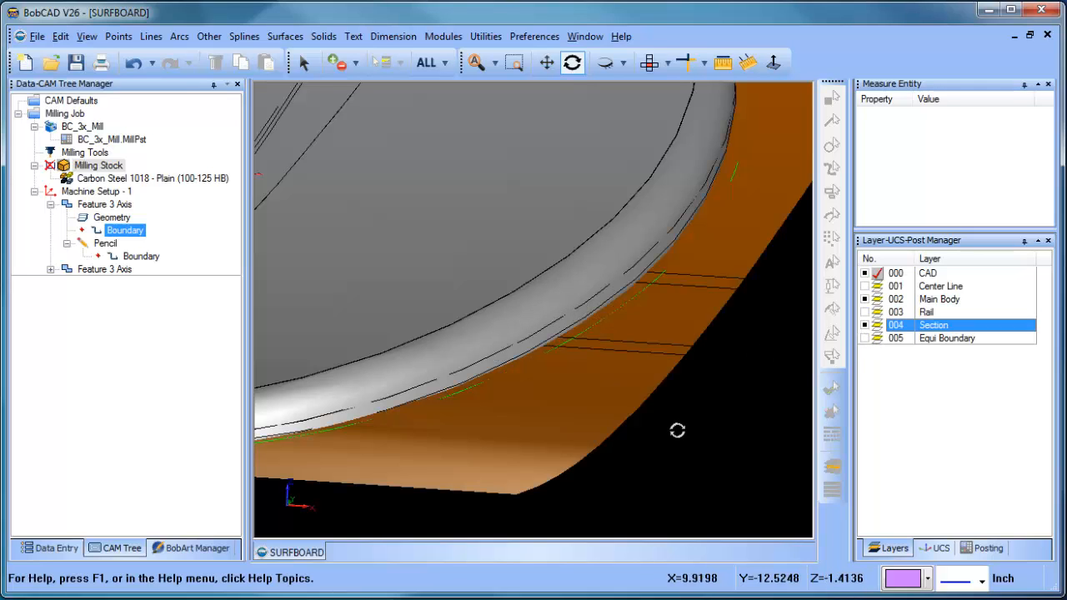
{"action": "left_click_drag", "start_coordinate": [630, 367], "coordinate": [339, 506]}
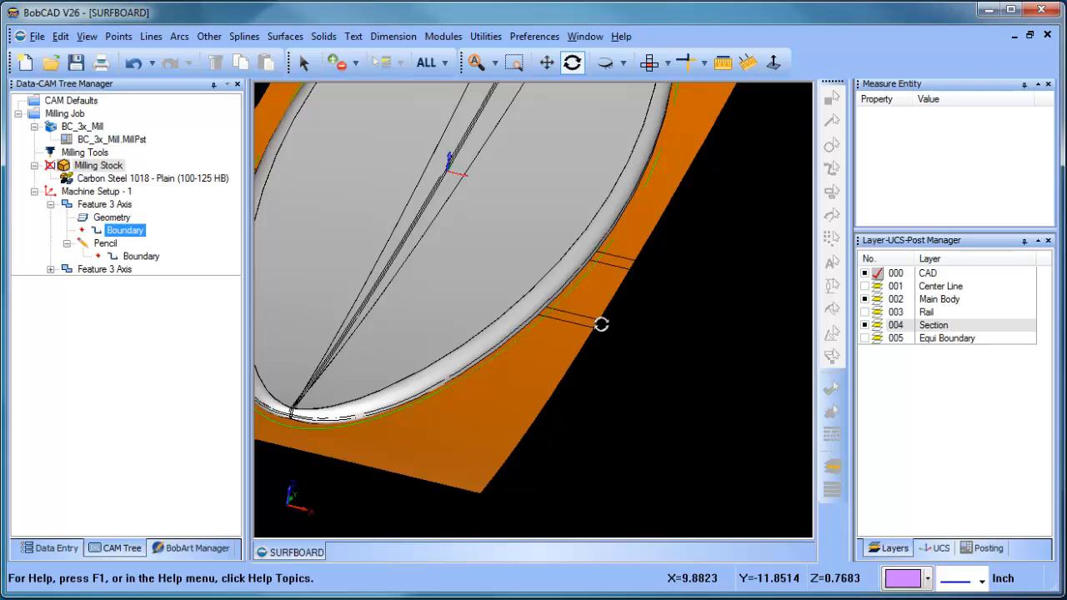
{"action": "scroll", "coordinate": [567, 310], "scroll_direction": "down", "scroll_amount": 3}
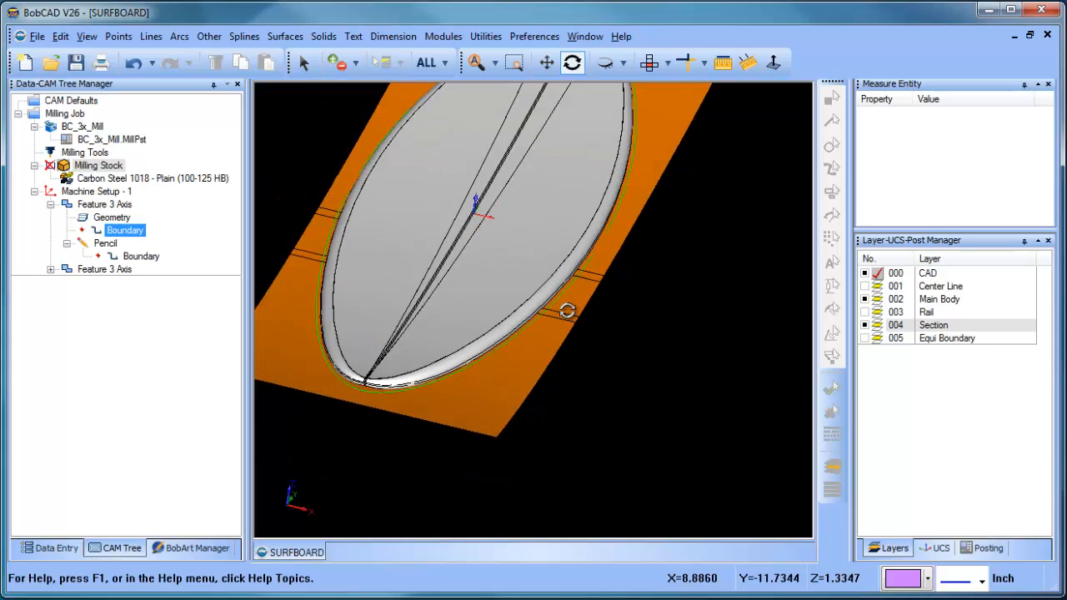
{"action": "left_click_drag", "start_coordinate": [572, 302], "coordinate": [593, 306]}
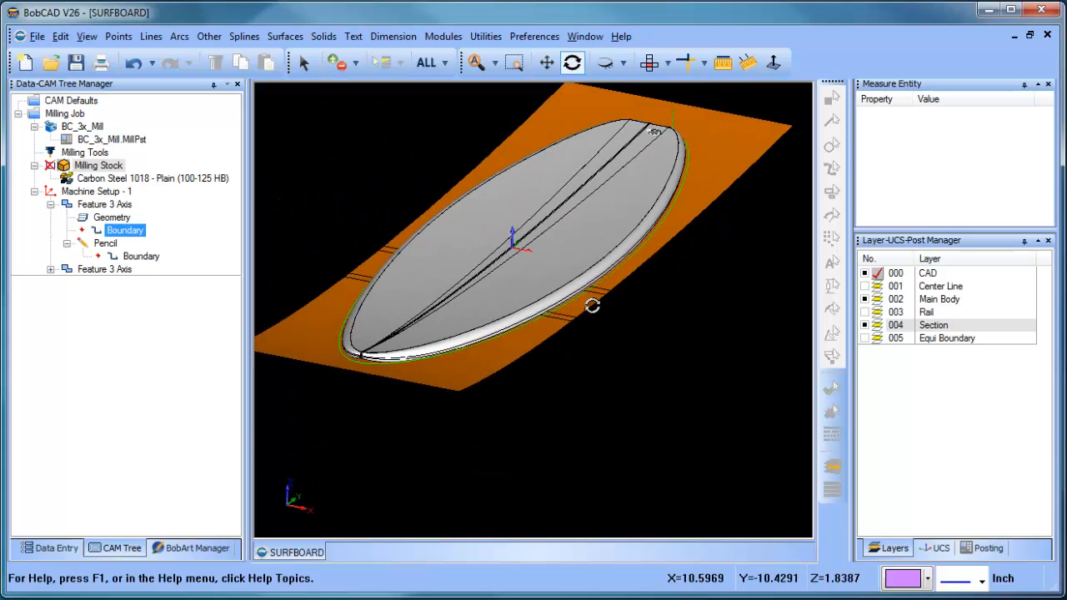
- Edit the first 3-axis feature's Pencil parameters to use multiple passes, with 2 passes and a 0.02 stepover, and compute the toolpath
{"action": "left_click", "coordinate": [105, 242]}
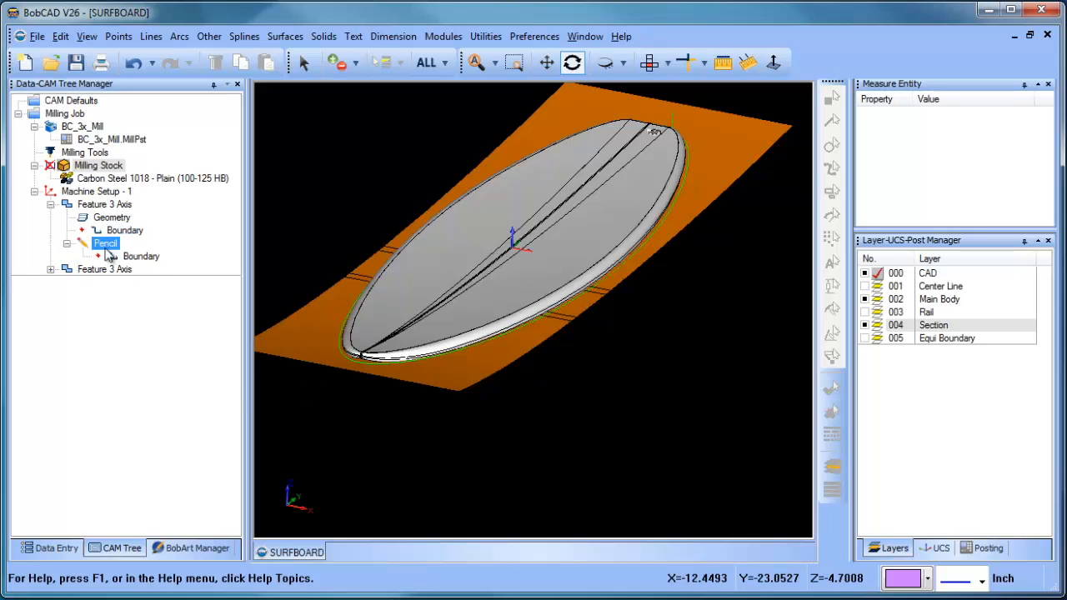
{"action": "right_click", "coordinate": [106, 245]}
{"action": "left_click", "coordinate": [104, 205]}
{"action": "right_click", "coordinate": [125, 206]}
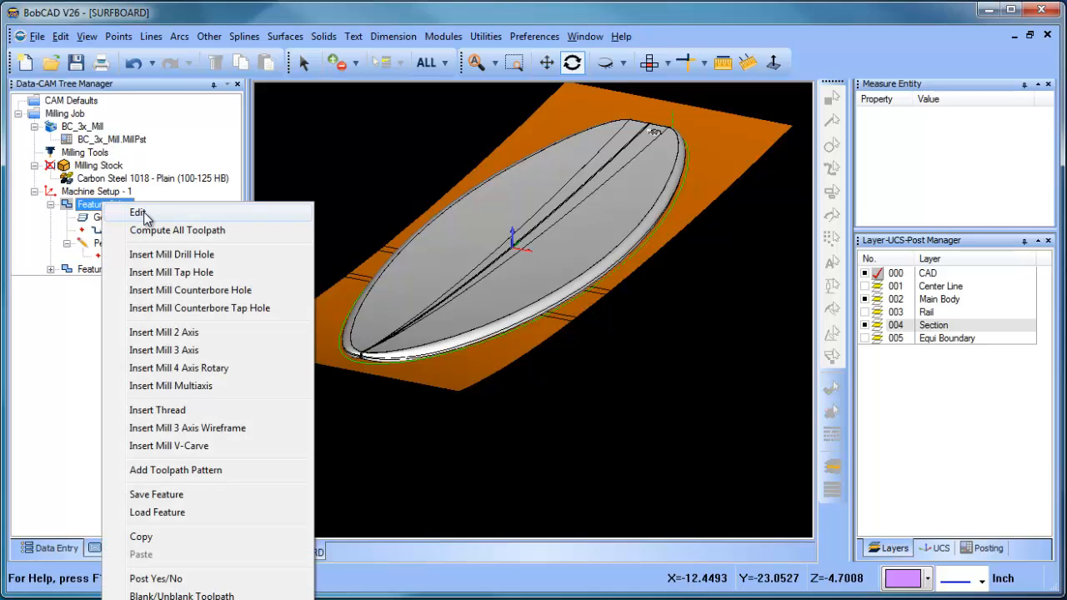
{"action": "left_click", "coordinate": [137, 212]}
{"action": "left_click", "coordinate": [265, 151]}
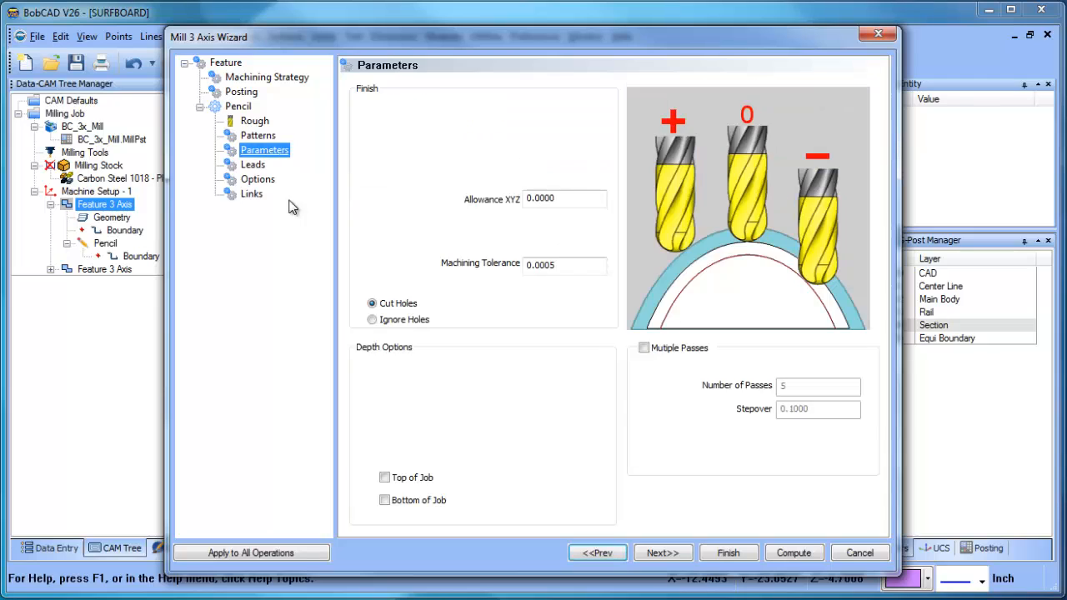
{"action": "left_click", "coordinate": [644, 347]}
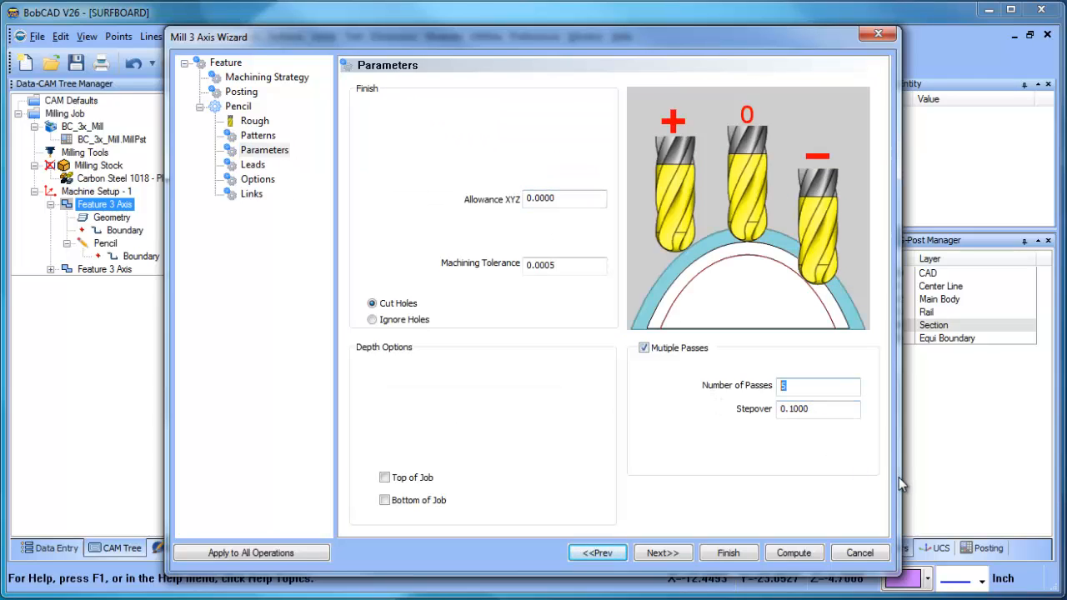
{"action": "type", "text": "2"}
{"action": "key", "text": "Tab"}
{"action": "type", "text": ".02"}
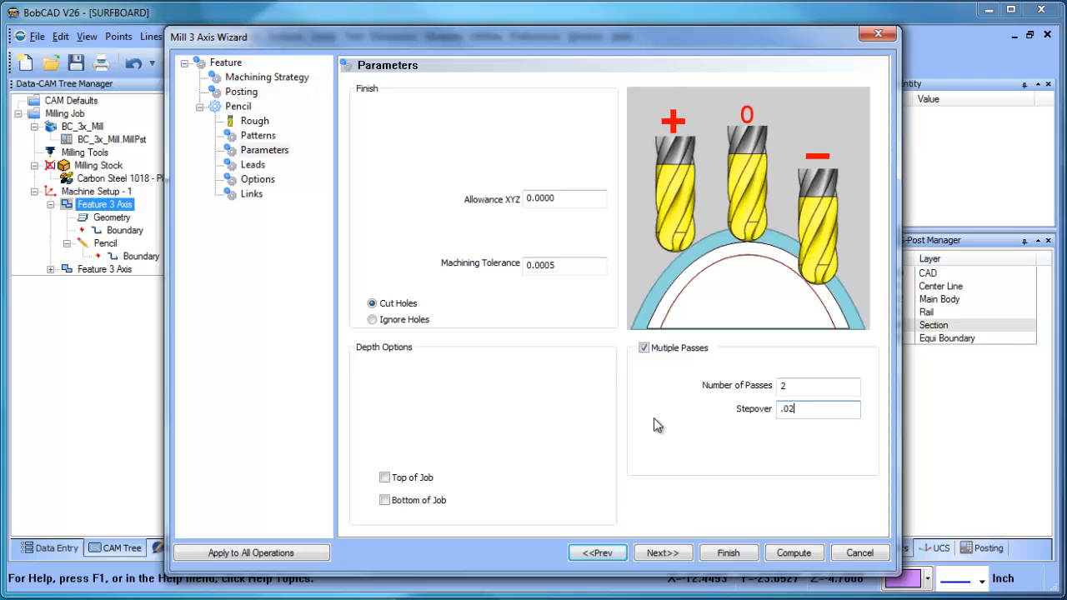
{"action": "left_click", "coordinate": [793, 553]}
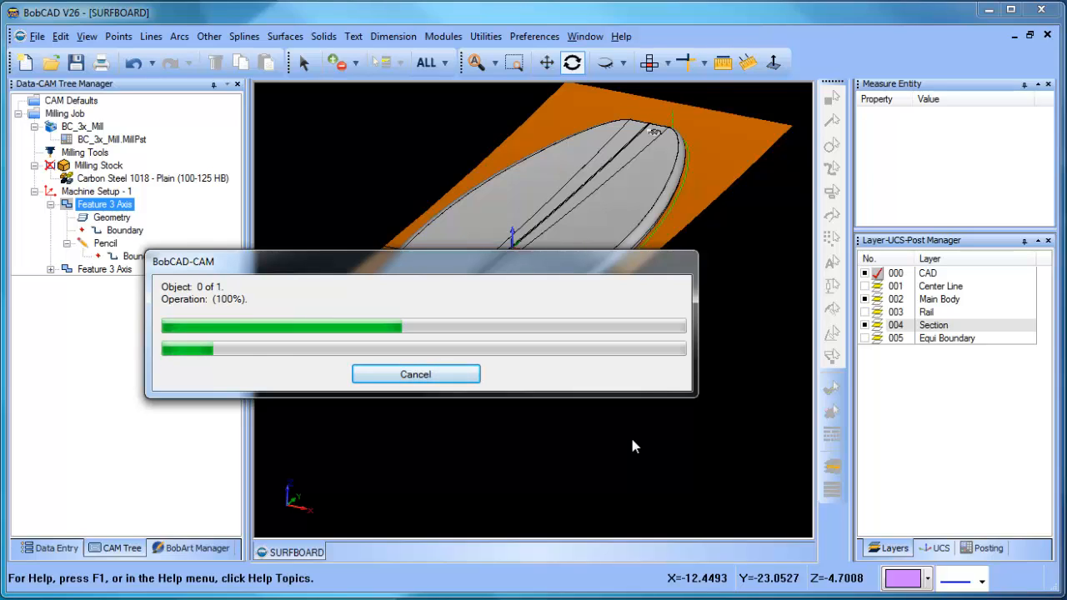
- Inspect the recomputed pencil passes along the rail, first with the Section layer hidden and then with it displayed again
{"action": "scroll", "coordinate": [609, 326], "scroll_direction": "up", "scroll_amount": 5}
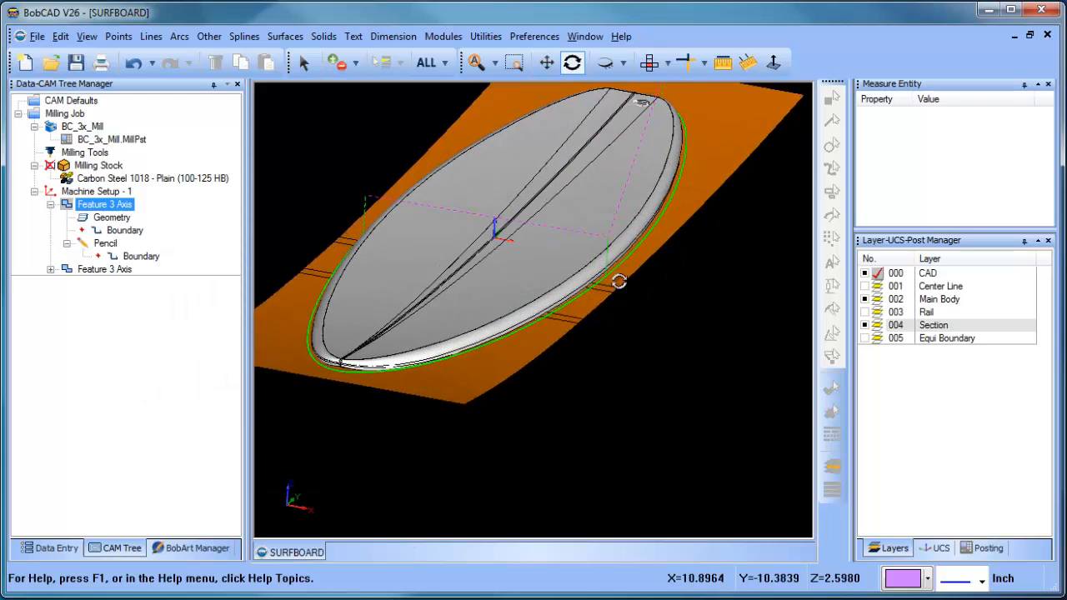
{"action": "middle_click_drag", "start_coordinate": [703, 261], "coordinate": [600, 317]}
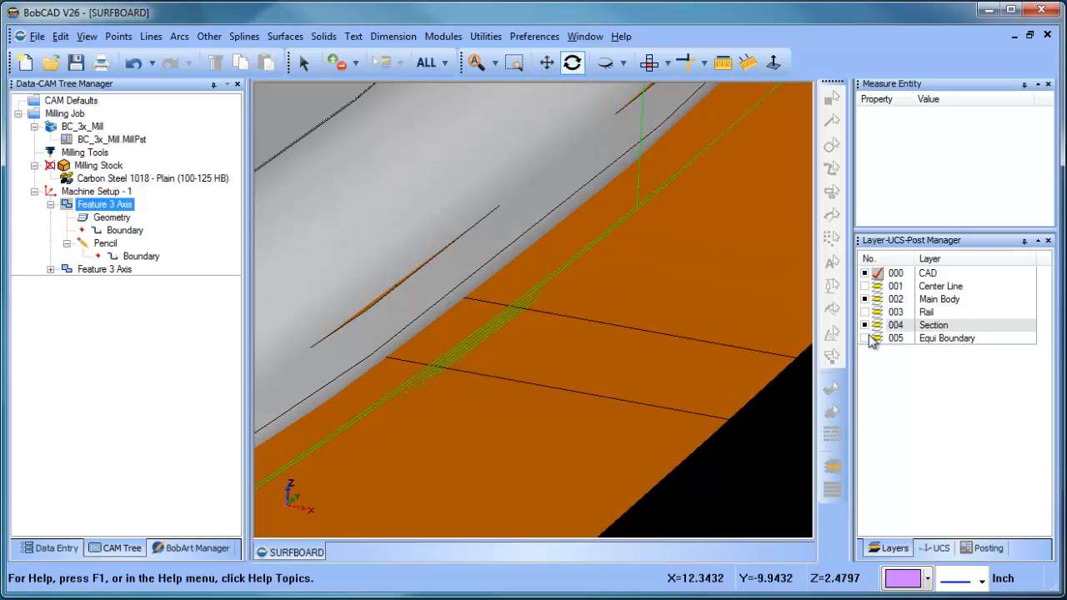
{"action": "left_click", "coordinate": [867, 325]}
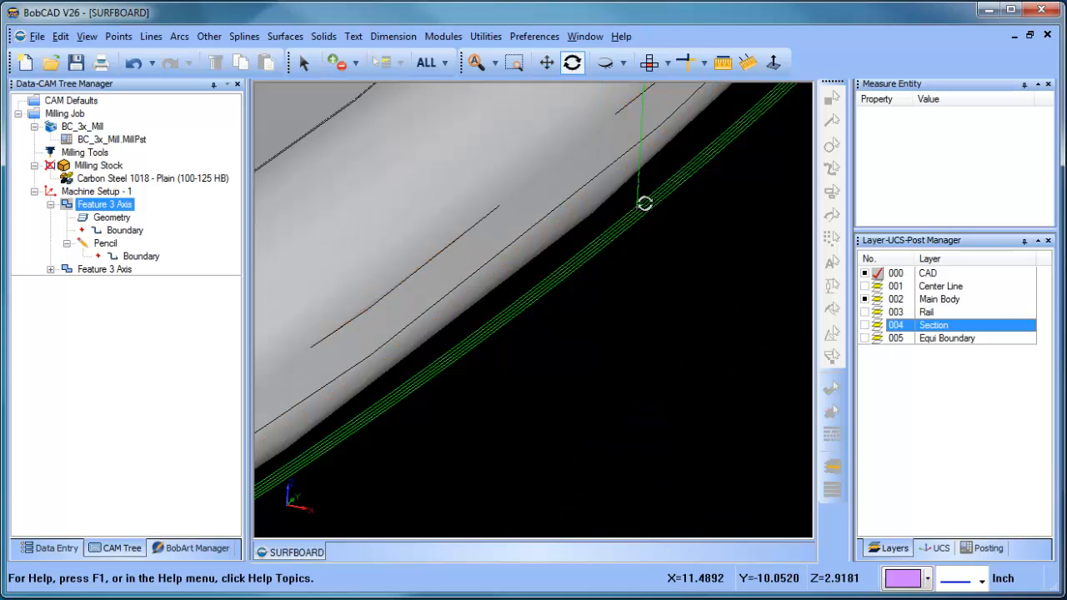
{"action": "left_click_drag", "start_coordinate": [658, 234], "coordinate": [753, 324]}
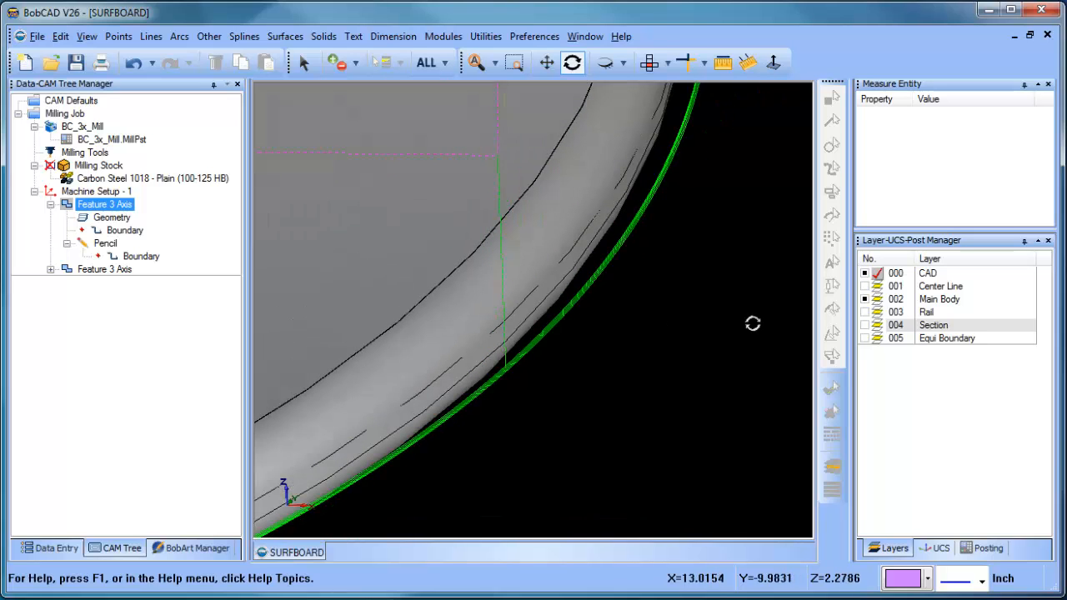
{"action": "left_click", "coordinate": [867, 325]}
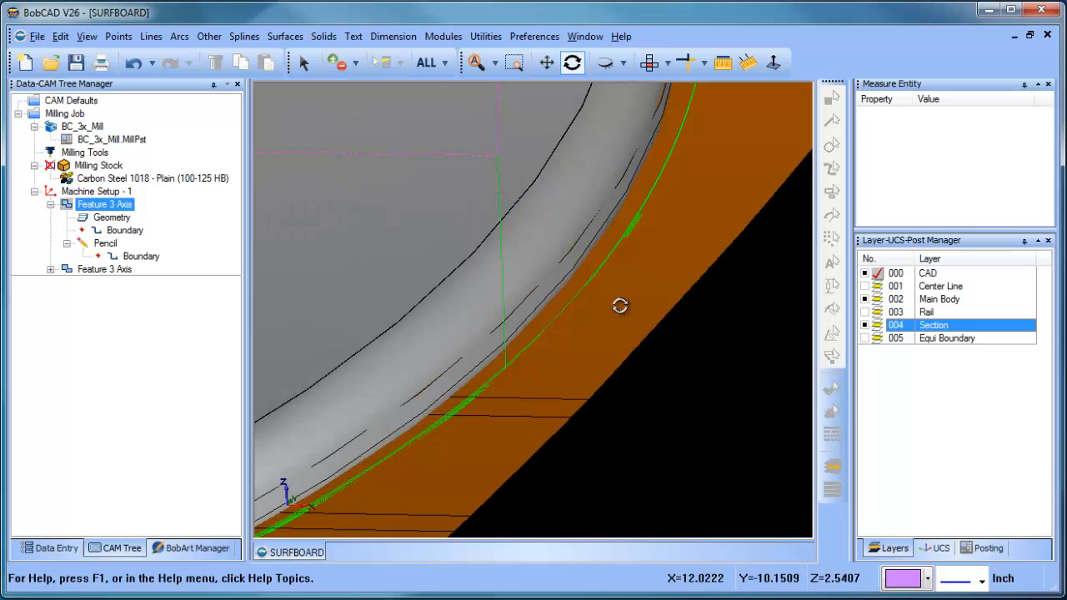
{"action": "left_click_drag", "start_coordinate": [620, 306], "coordinate": [607, 335]}
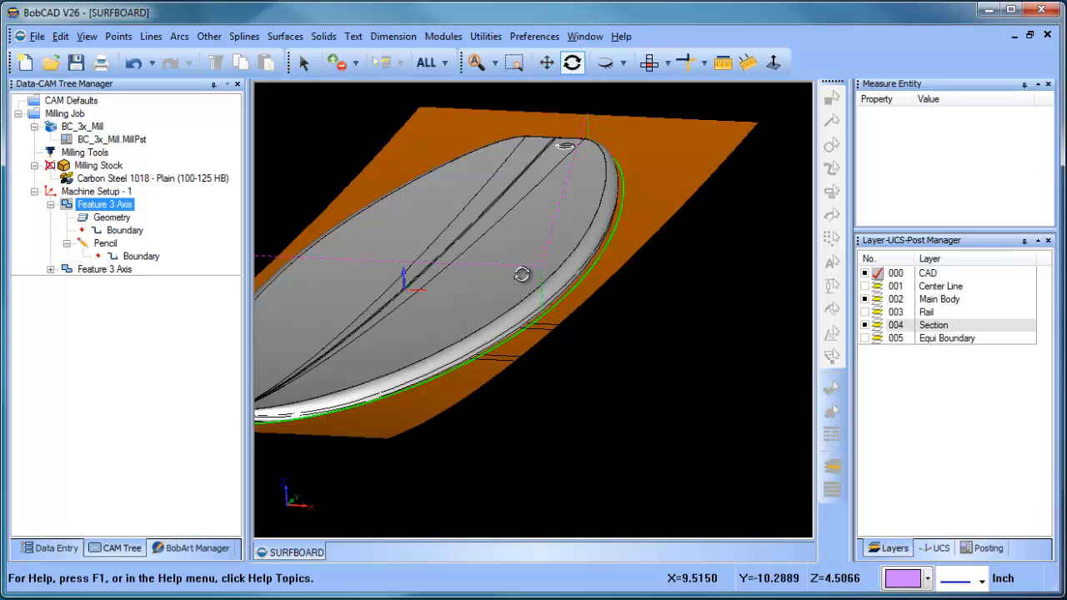
- Blank the first 3-axis feature's Pencil toolpath and collapse that feature in the job tree
{"action": "left_click", "coordinate": [121, 258]}
{"action": "left_click", "coordinate": [105, 243]}
{"action": "right_click", "coordinate": [106, 243]}
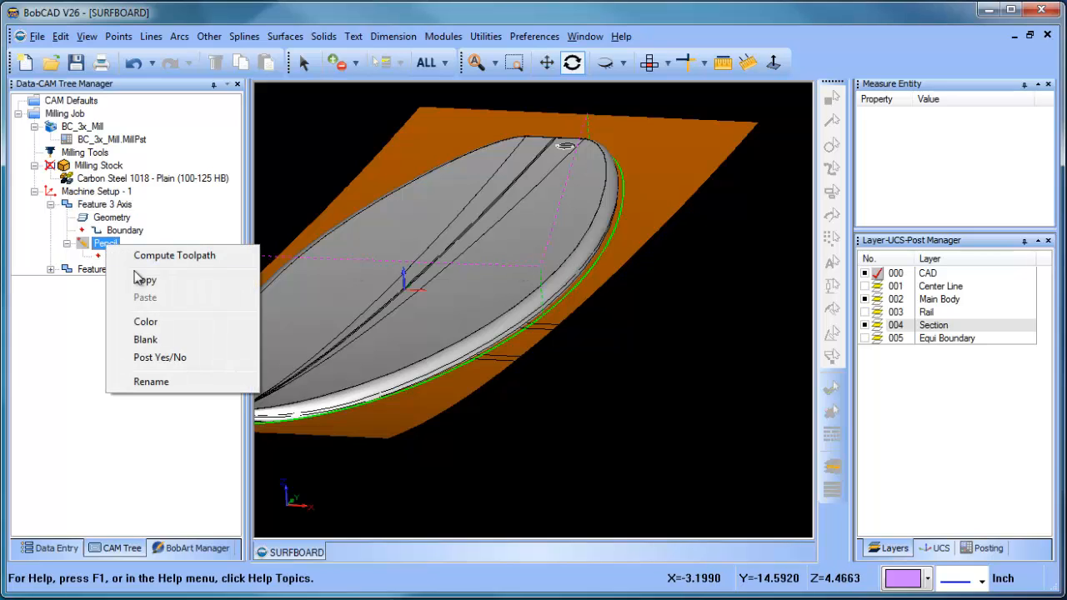
{"action": "left_click", "coordinate": [157, 340]}
{"action": "left_click", "coordinate": [51, 204]}
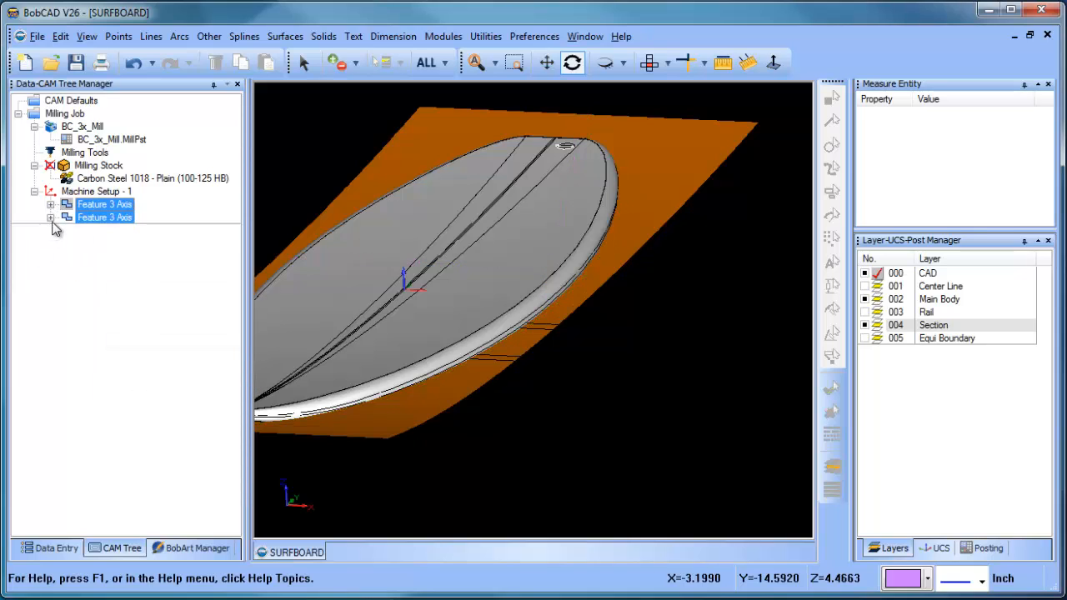
- Expand the second 3-axis feature and unblank its Equidistant toolpath on the surfboard's rail
{"action": "left_click", "coordinate": [50, 217]}
{"action": "left_click", "coordinate": [124, 270]}
{"action": "left_click", "coordinate": [127, 256]}
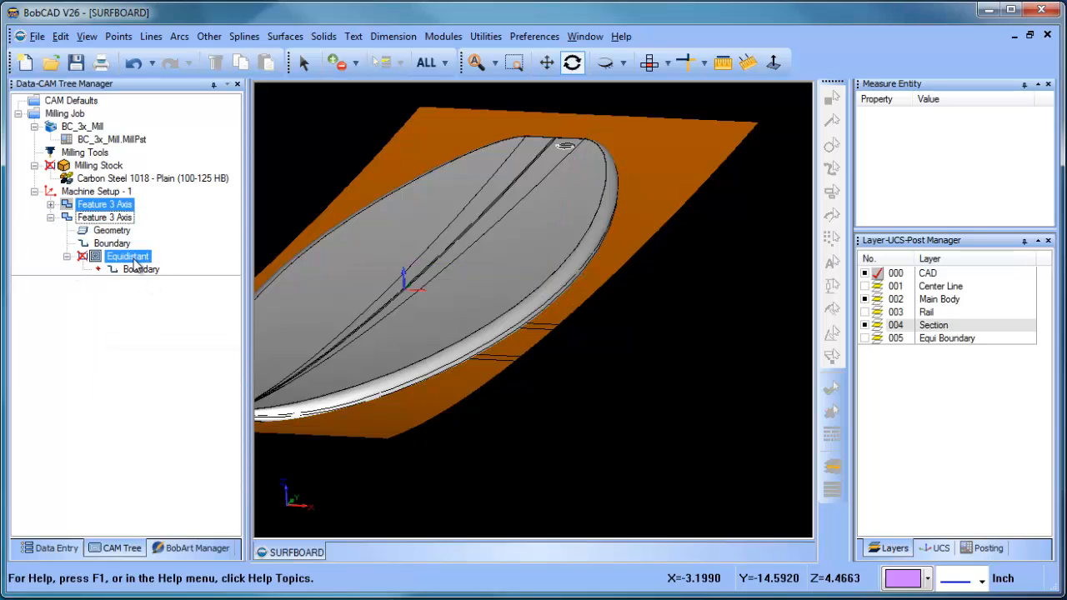
{"action": "right_click", "coordinate": [133, 258]}
{"action": "left_click", "coordinate": [199, 355]}
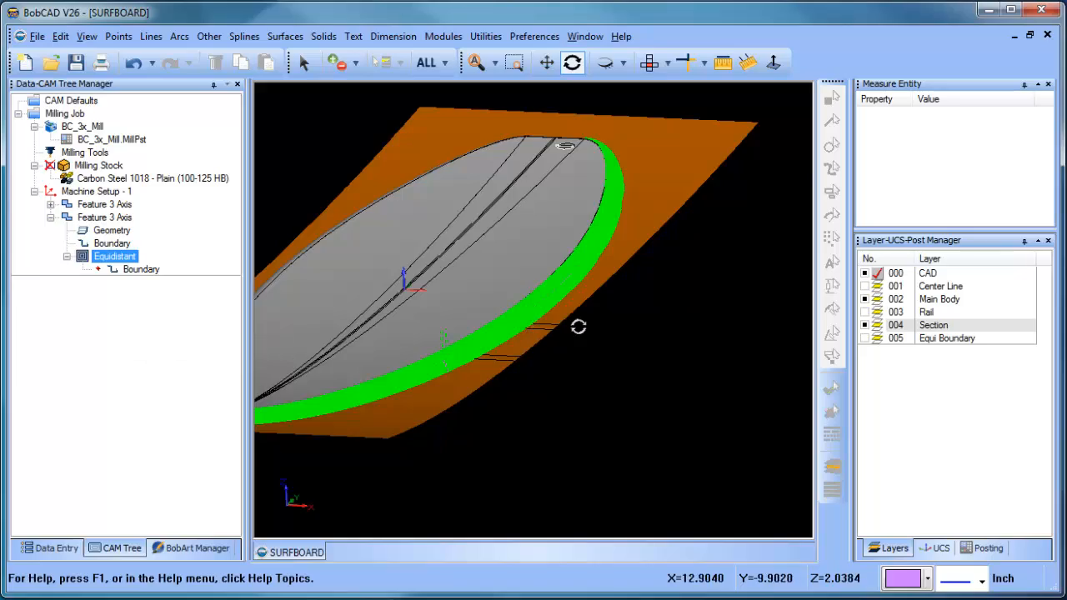
- Examine the Equidistant passes along the rail up close, including how they wrap at the board's end and extend past the parting surface
{"action": "left_click_drag", "start_coordinate": [578, 326], "coordinate": [472, 369]}
{"action": "scroll", "coordinate": [472, 370], "scroll_direction": "up", "scroll_amount": 4}
{"action": "middle_click_drag", "start_coordinate": [434, 402], "coordinate": [643, 258]}
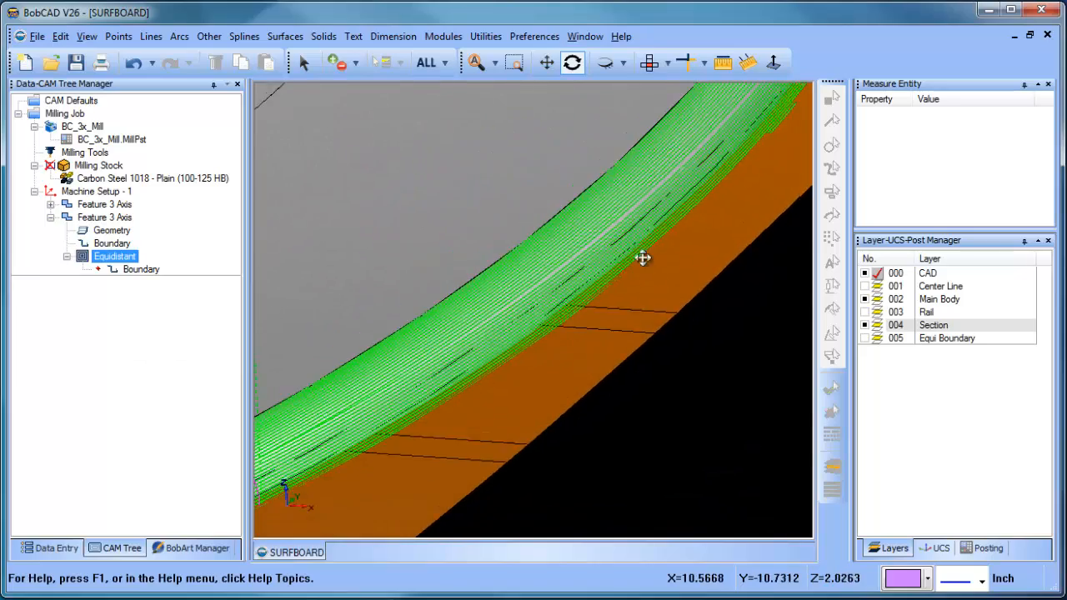
{"action": "left_click_drag", "start_coordinate": [643, 258], "coordinate": [714, 217]}
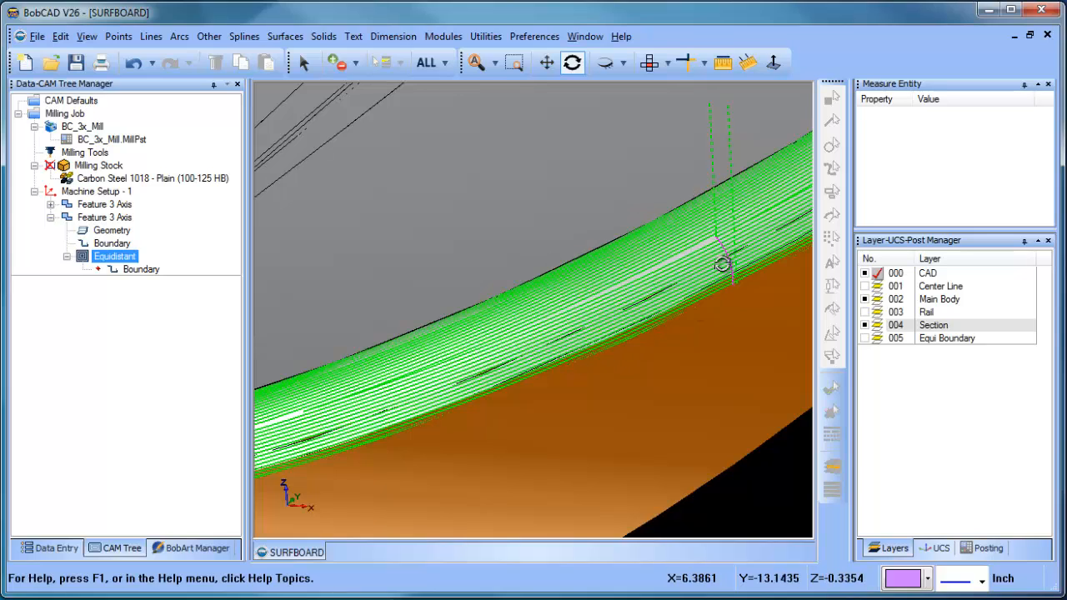
{"action": "left_click_drag", "start_coordinate": [722, 258], "coordinate": [435, 272]}
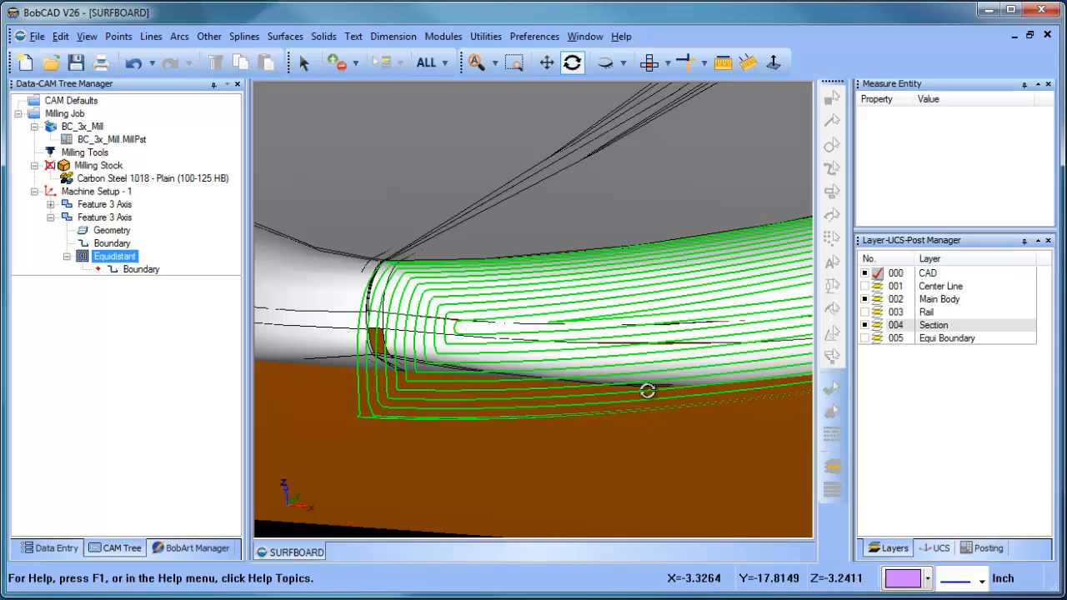
{"action": "left_click_drag", "start_coordinate": [615, 375], "coordinate": [681, 336]}
{"action": "middle_click_drag", "start_coordinate": [682, 336], "coordinate": [491, 353]}
{"action": "scroll", "coordinate": [578, 314], "scroll_direction": "up", "scroll_amount": 6}
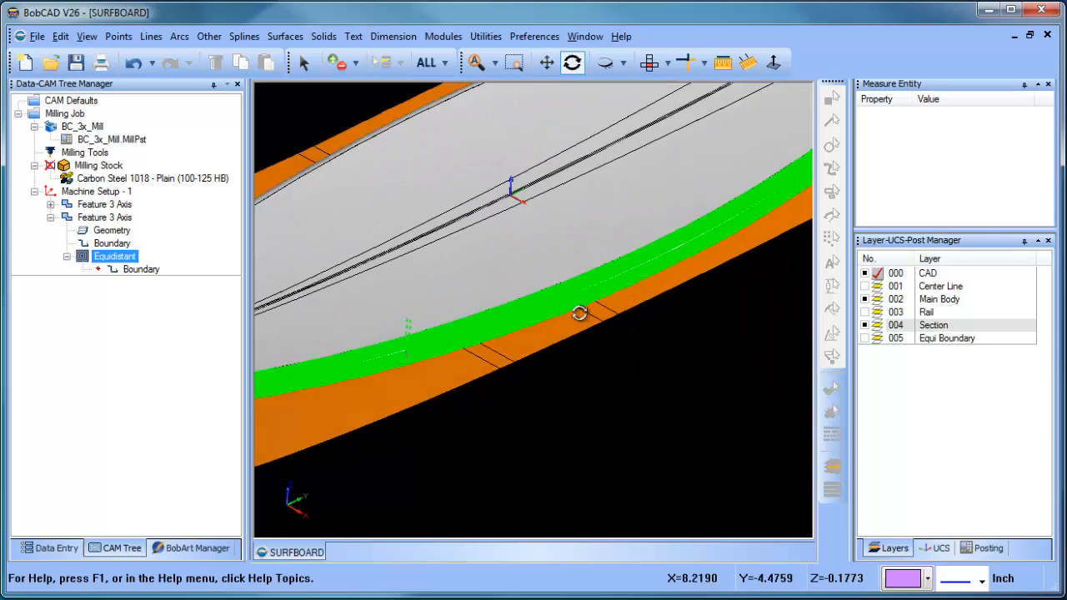
{"action": "left_click_drag", "start_coordinate": [584, 329], "coordinate": [762, 350]}
- Make Equi Boundary the active layer, hide the Section, CAD and Main Body layers, and show the Center Line layer
{"action": "left_click", "coordinate": [866, 325]}
{"action": "left_click", "coordinate": [875, 325]}
{"action": "left_click", "coordinate": [877, 337]}
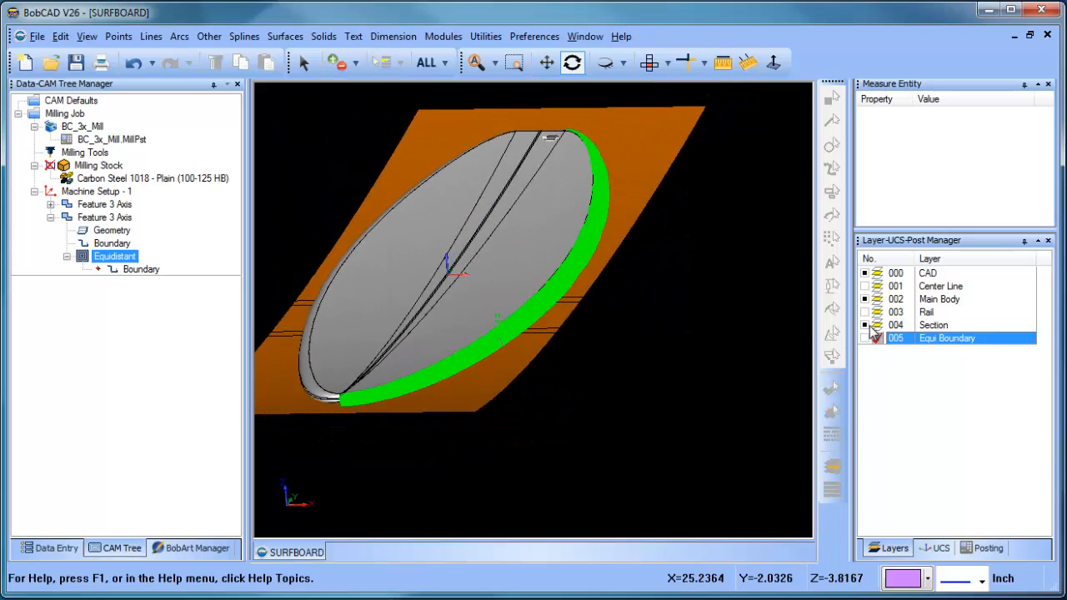
{"action": "left_click", "coordinate": [866, 325]}
{"action": "left_click", "coordinate": [865, 286]}
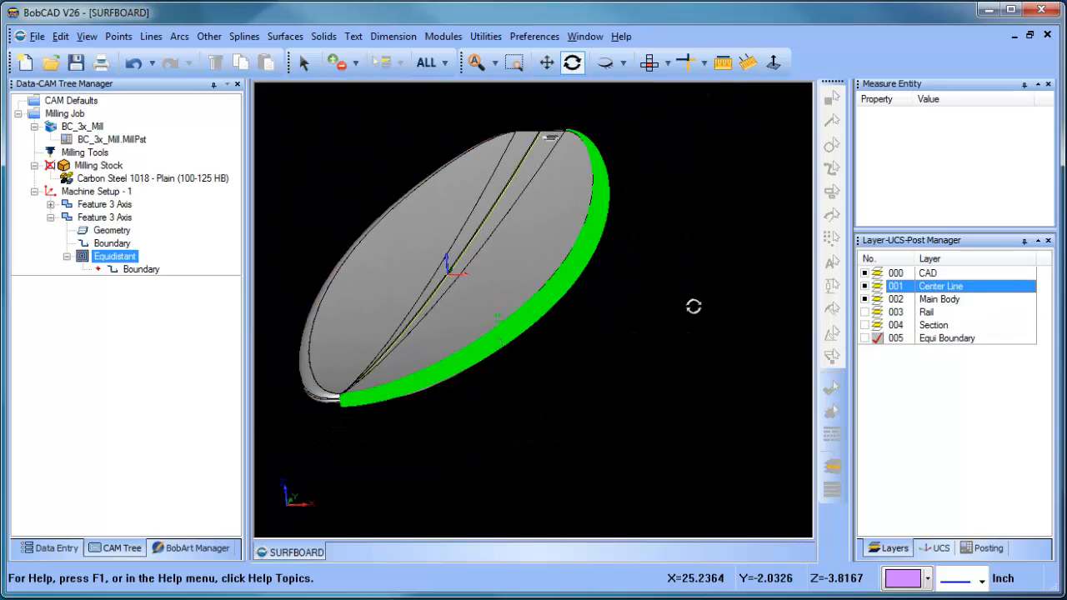
{"action": "left_click", "coordinate": [866, 274]}
{"action": "left_click", "coordinate": [865, 300]}
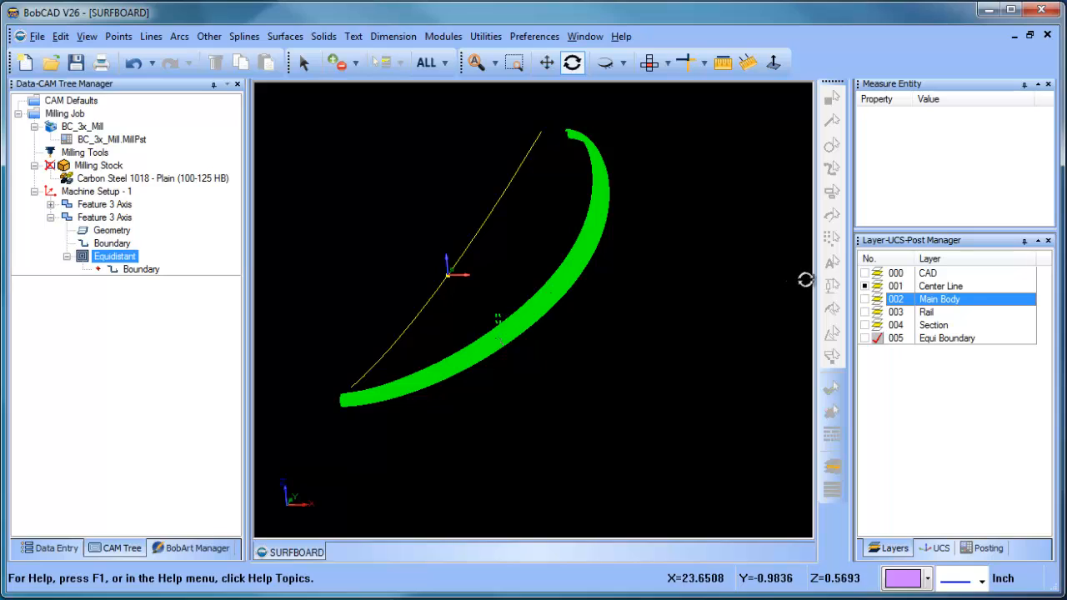
- Display the CAD, Main Body and Section layers together with the Equidistant toolpath
{"action": "left_click", "coordinate": [866, 273]}
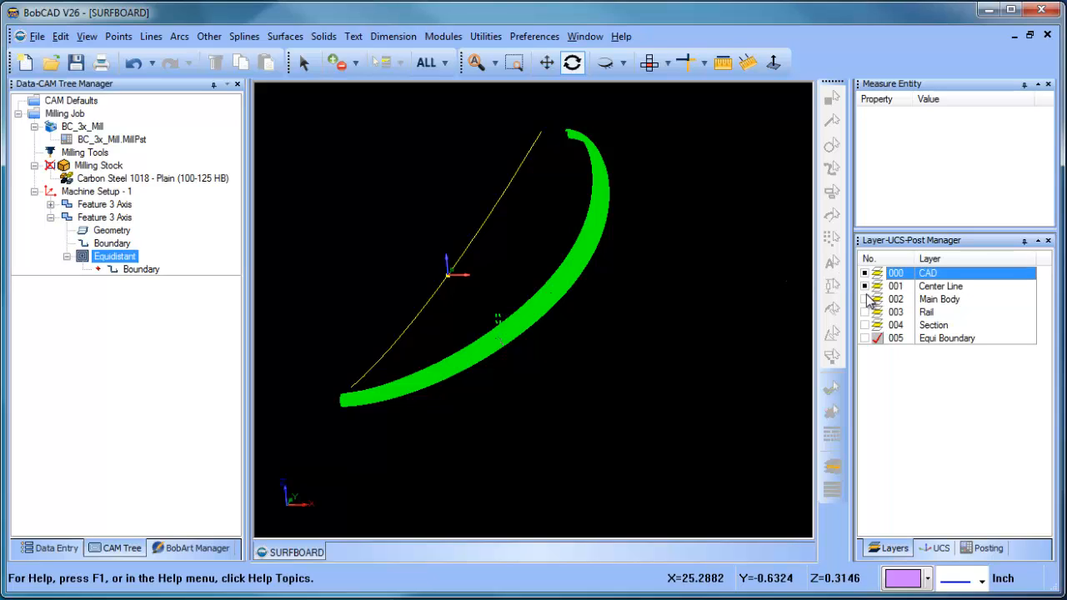
{"action": "left_click", "coordinate": [866, 299]}
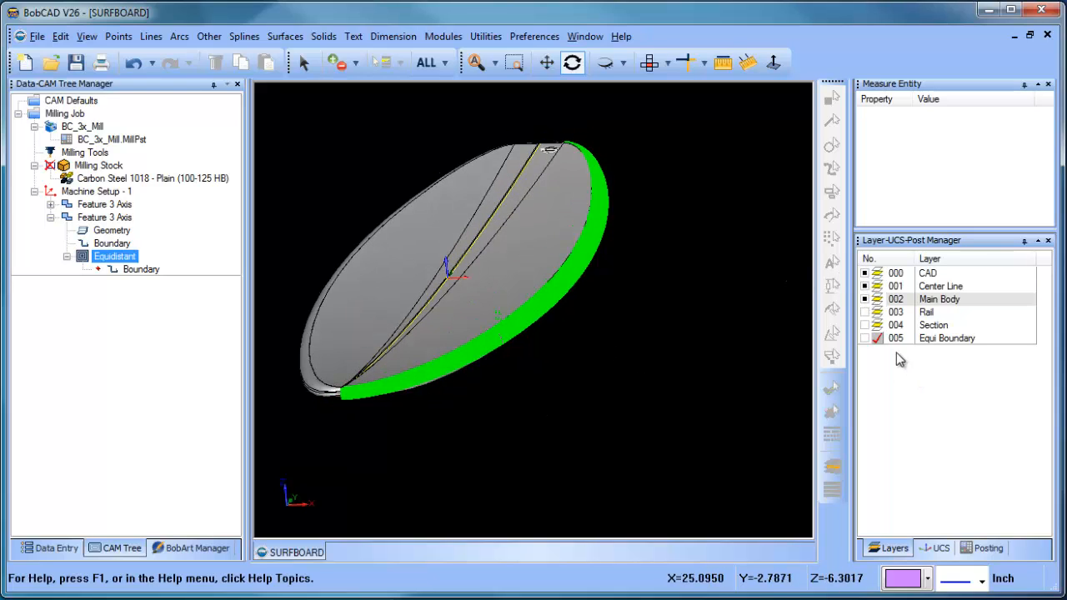
{"action": "left_click", "coordinate": [865, 325]}
{"action": "left_click_drag", "start_coordinate": [709, 355], "coordinate": [715, 369]}
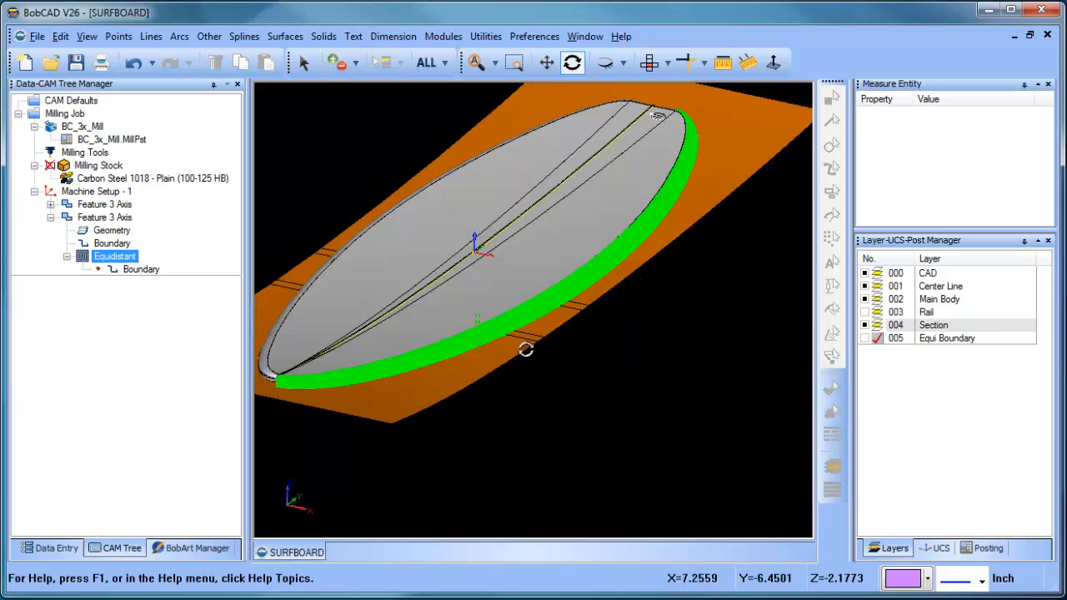
- Hide the CAD, Center Line, Main Body and Section layers, leaving only the Equidistant toolpath displayed
{"action": "left_click", "coordinate": [865, 273]}
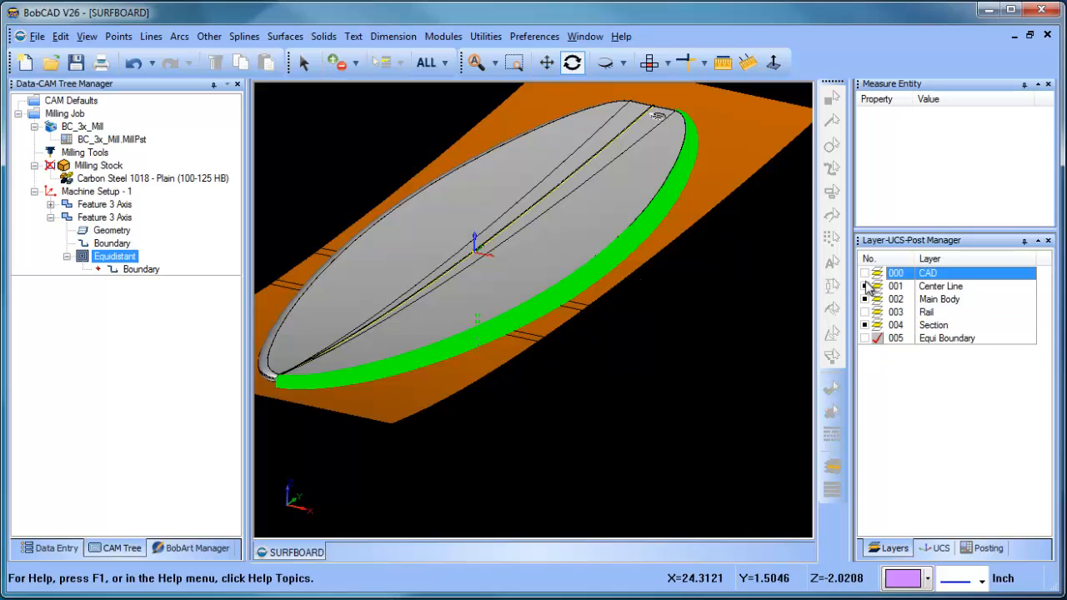
{"action": "left_click", "coordinate": [866, 286]}
{"action": "left_click", "coordinate": [865, 300]}
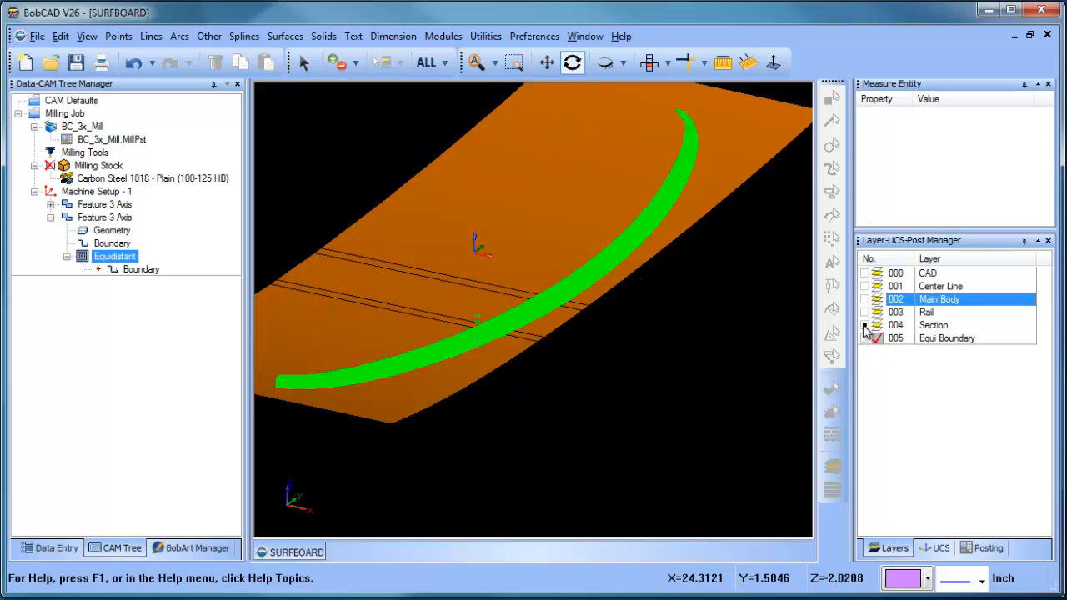
{"action": "left_click", "coordinate": [865, 325]}
{"action": "left_click_drag", "start_coordinate": [505, 350], "coordinate": [526, 350]}
- Blank the Equidistant toolpath and display the Equi Boundary layer, viewing the boundary curve from above
{"action": "right_click", "coordinate": [130, 260]}
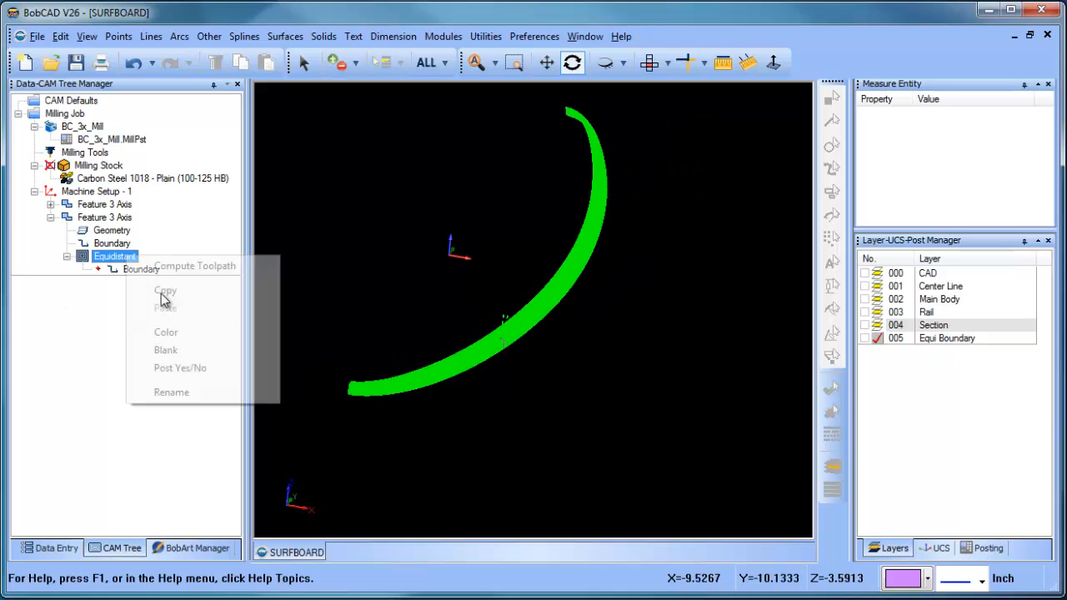
{"action": "left_click", "coordinate": [181, 353]}
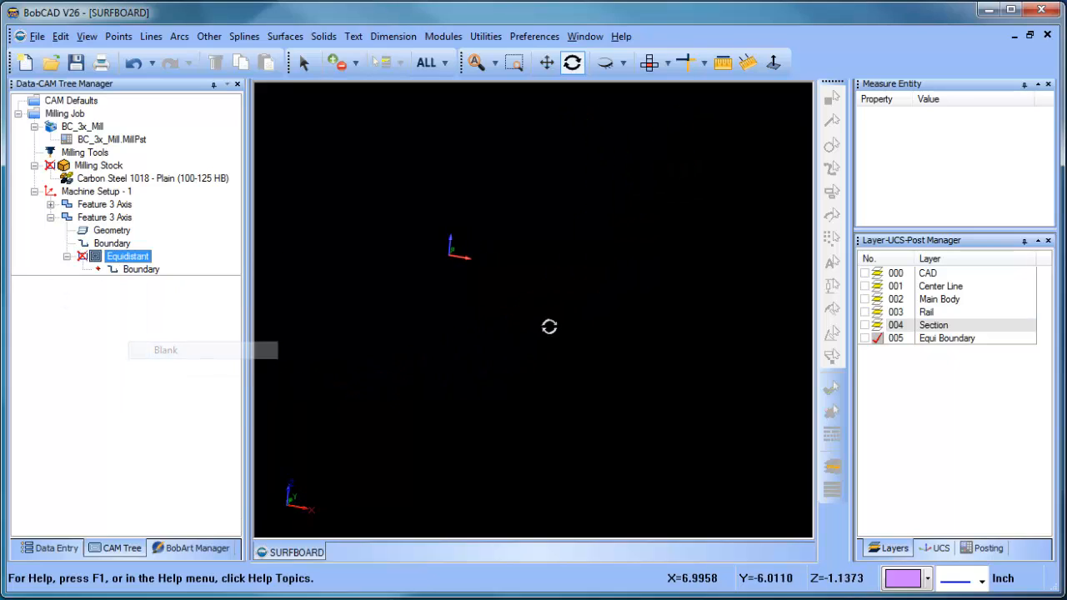
{"action": "left_click", "coordinate": [866, 338]}
{"action": "left_click_drag", "start_coordinate": [508, 333], "coordinate": [550, 247]}
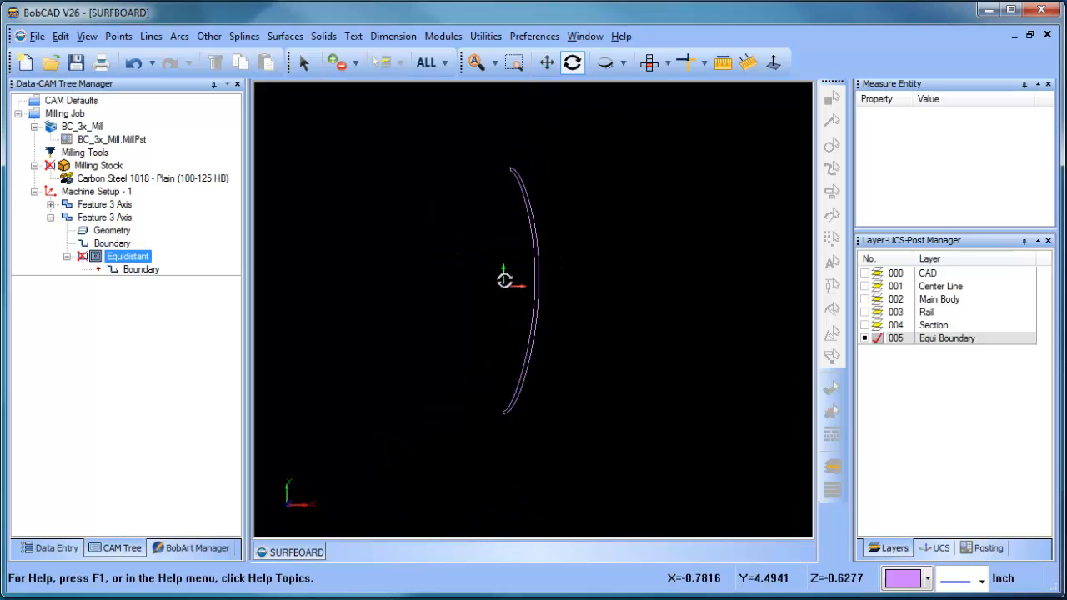
- Highlight the boundaries assigned to the second feature and its Equidistant operation and examine them up close
{"action": "left_click", "coordinate": [129, 270]}
{"action": "left_click", "coordinate": [112, 243]}
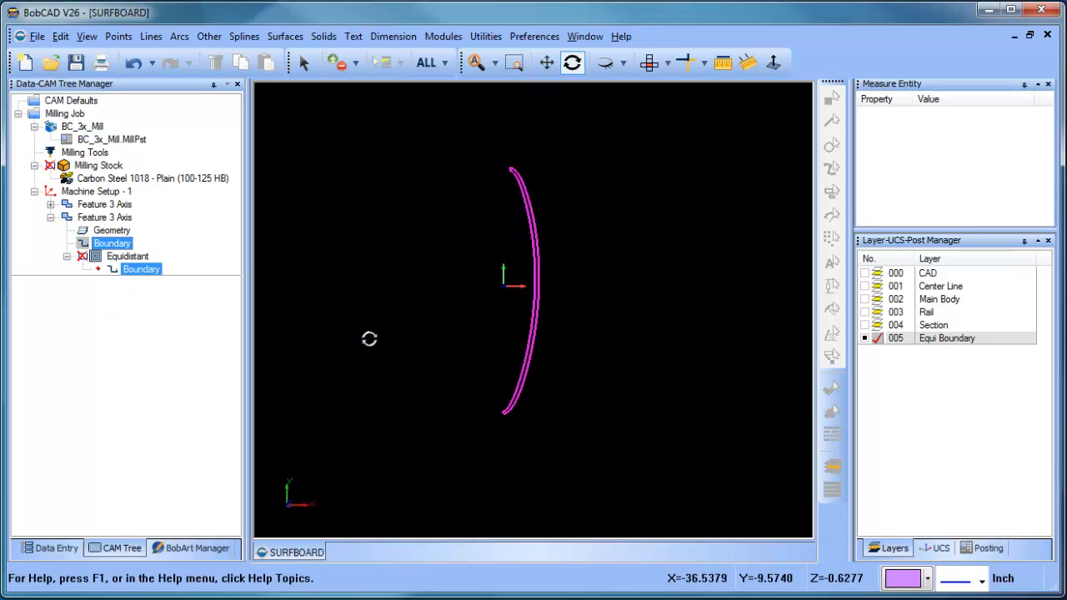
{"action": "scroll", "coordinate": [553, 330], "scroll_direction": "up", "scroll_amount": 4}
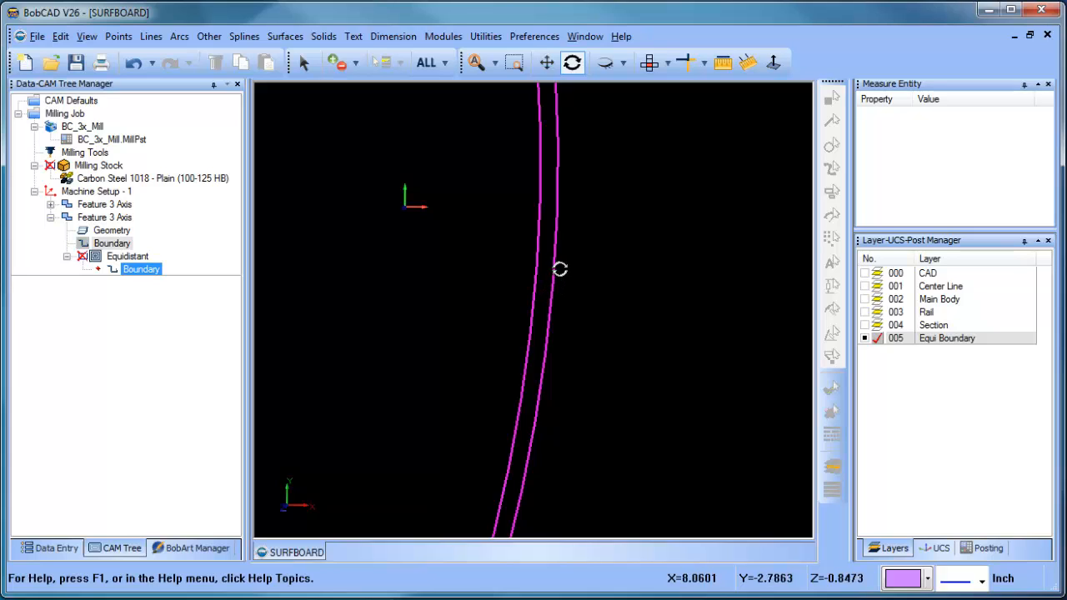
- Unblank the Equidistant toolpath to compare it with its boundary curve
{"action": "left_click", "coordinate": [127, 256]}
{"action": "right_click", "coordinate": [127, 265]}
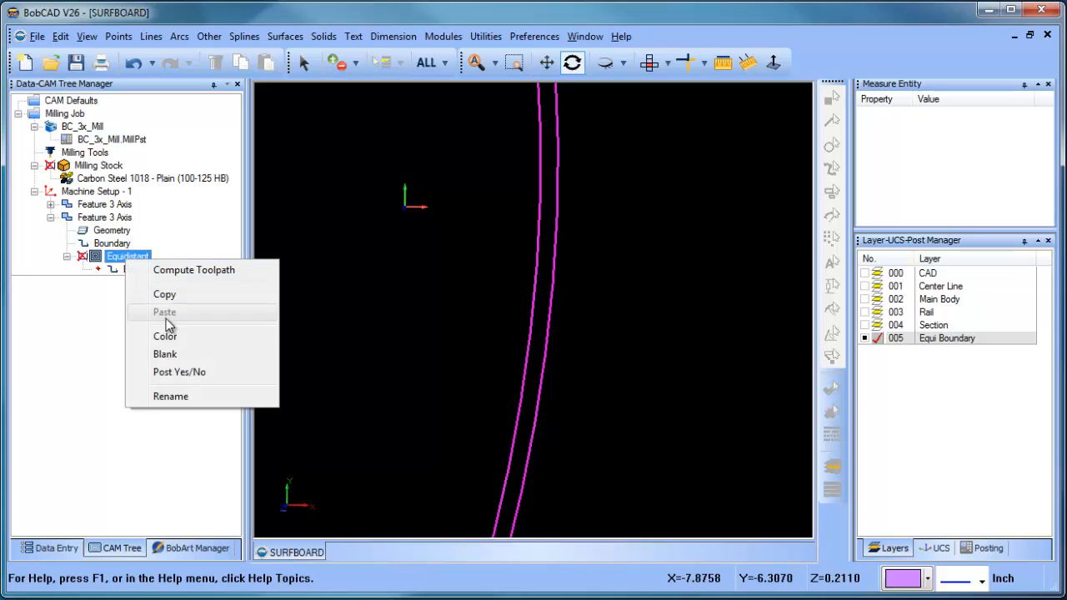
{"action": "left_click", "coordinate": [136, 352]}
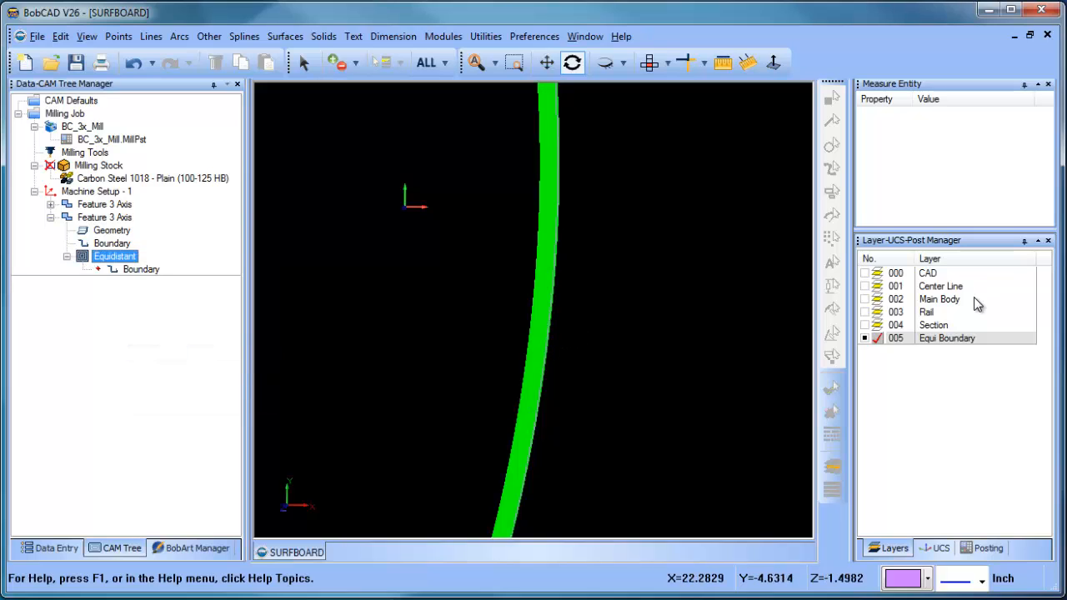
- Display the Section and Main Body layers and review how the Equidistant toolpath and its boundary follow the surfboard's rail
{"action": "left_click", "coordinate": [867, 325]}
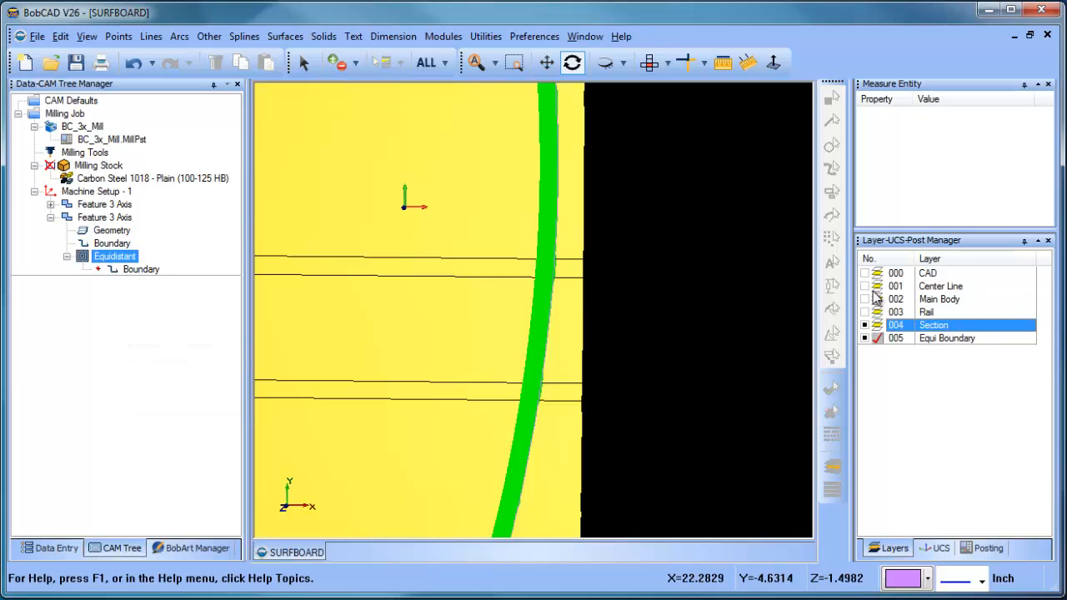
{"action": "left_click", "coordinate": [867, 299]}
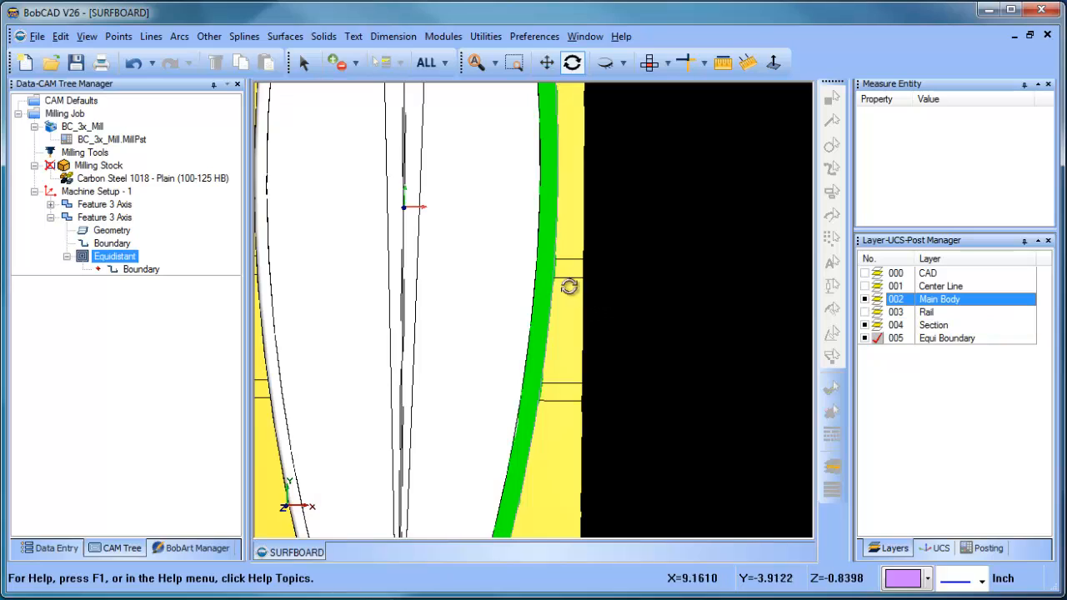
{"action": "mouse_move", "coordinate": [573, 277]}
{"action": "left_mouse_down"}
{"action": "mouse_move", "coordinate": [562, 281]}
{"action": "mouse_move", "coordinate": [572, 279]}
{"action": "left_mouse_up"}
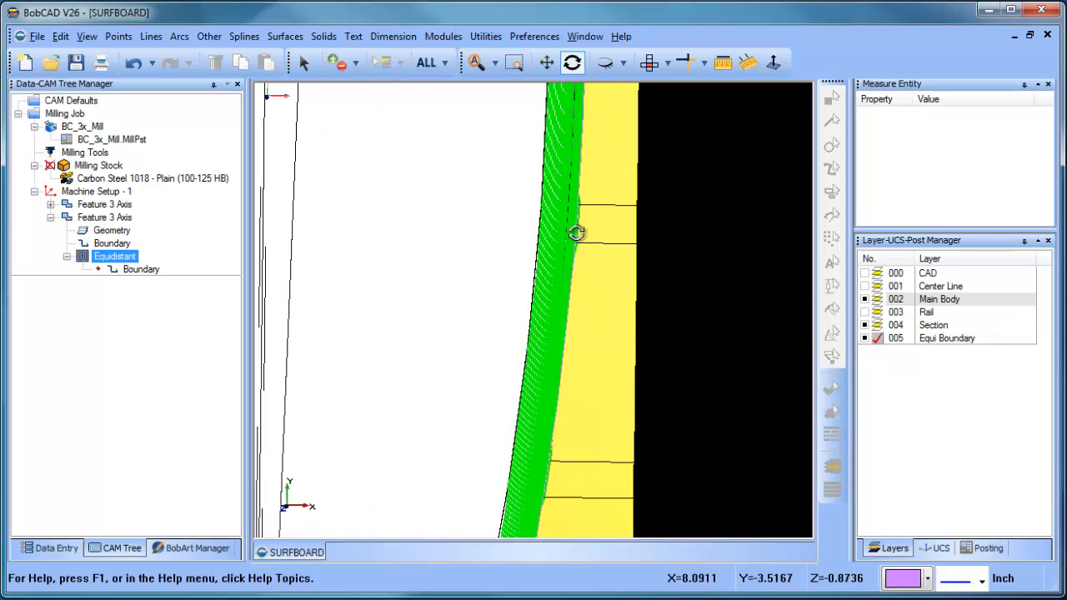
{"action": "left_click_drag", "start_coordinate": [572, 273], "coordinate": [565, 320]}
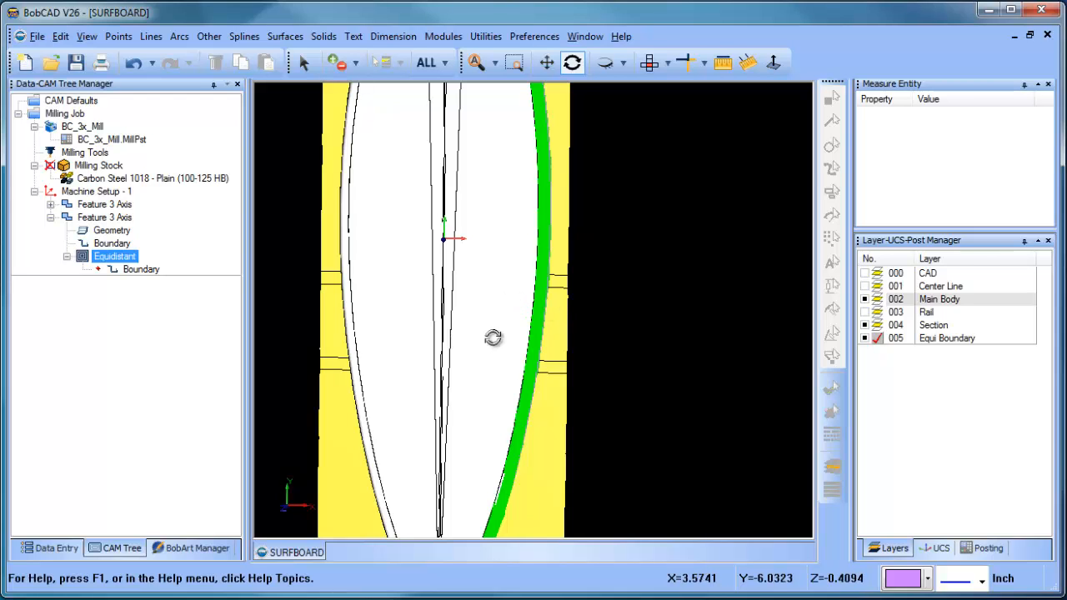
{"action": "left_click_drag", "start_coordinate": [493, 339], "coordinate": [555, 364]}
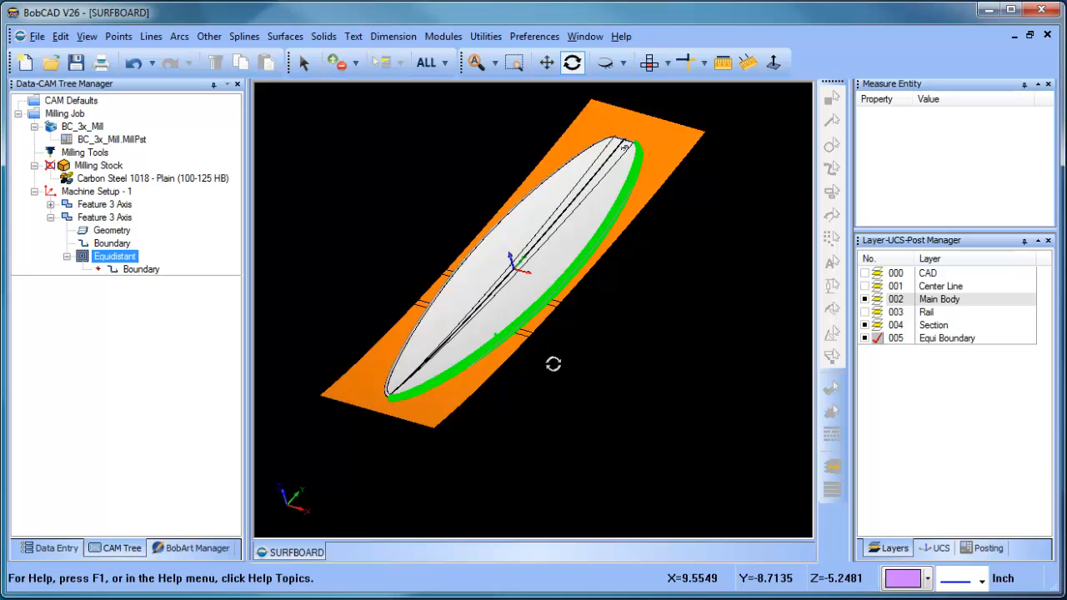
{"action": "left_click_drag", "start_coordinate": [552, 364], "coordinate": [503, 357]}
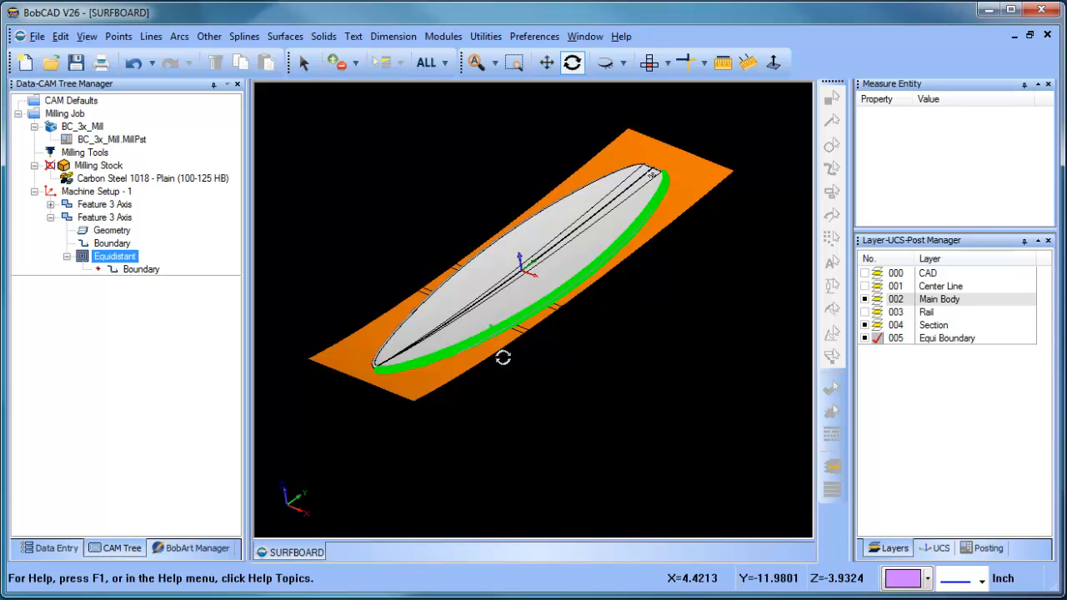